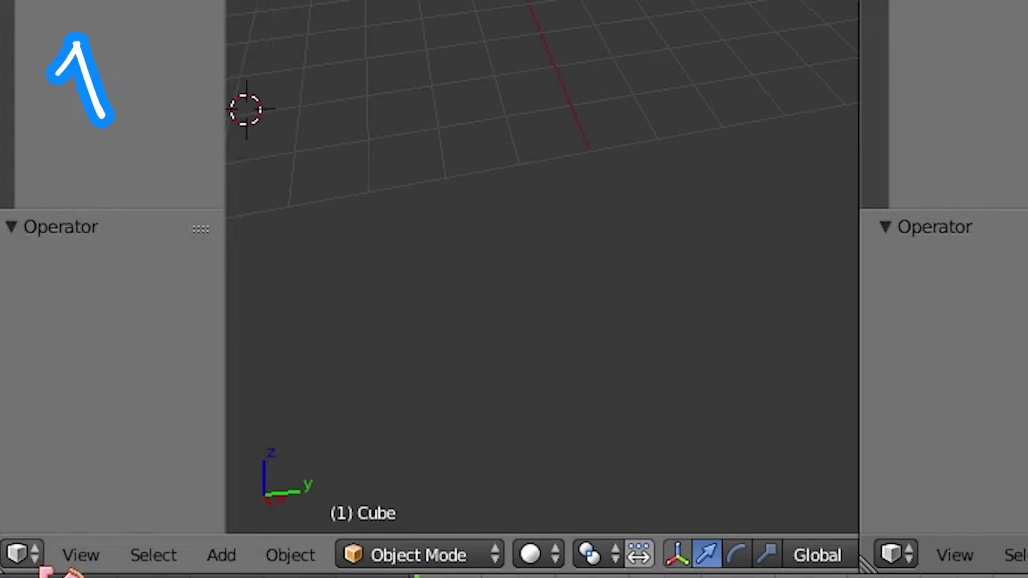
# Step: Turn the newly split view into a UV/Image Editor and load Sims 4 UV Template.png together with the dog's texture images
pyautogui.click(29, 557)
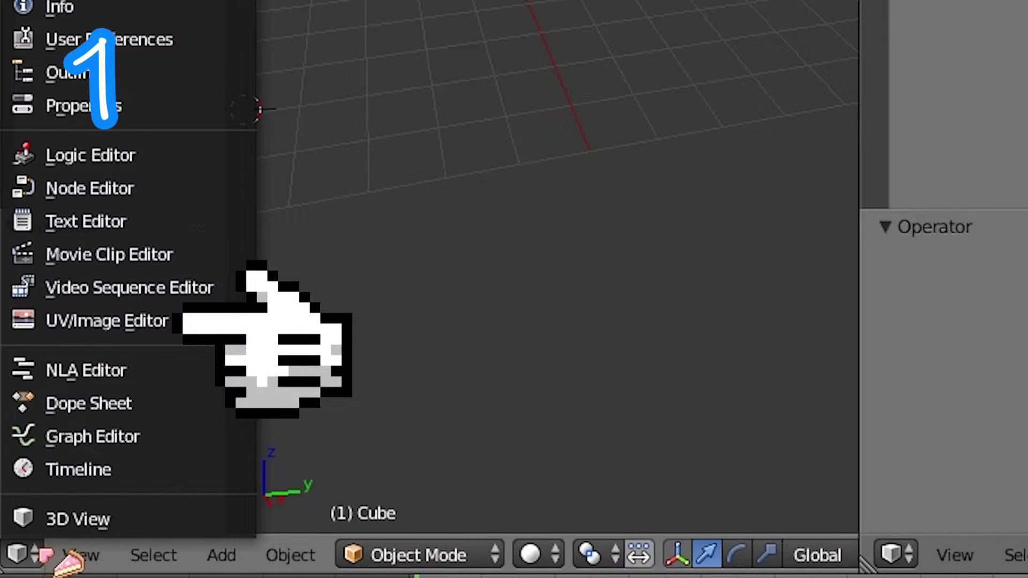
pyautogui.click(107, 324)
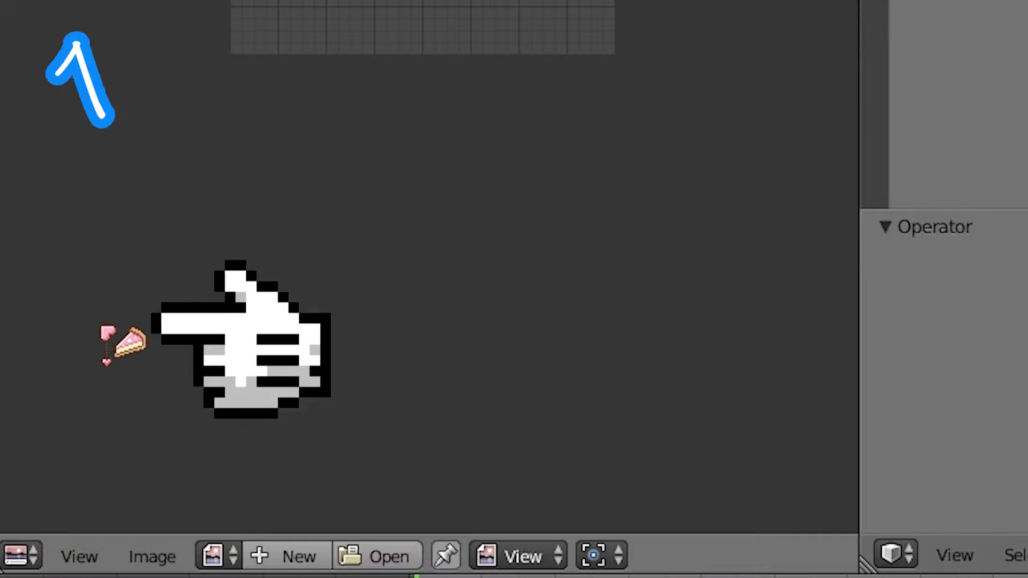
pyautogui.click(374, 557)
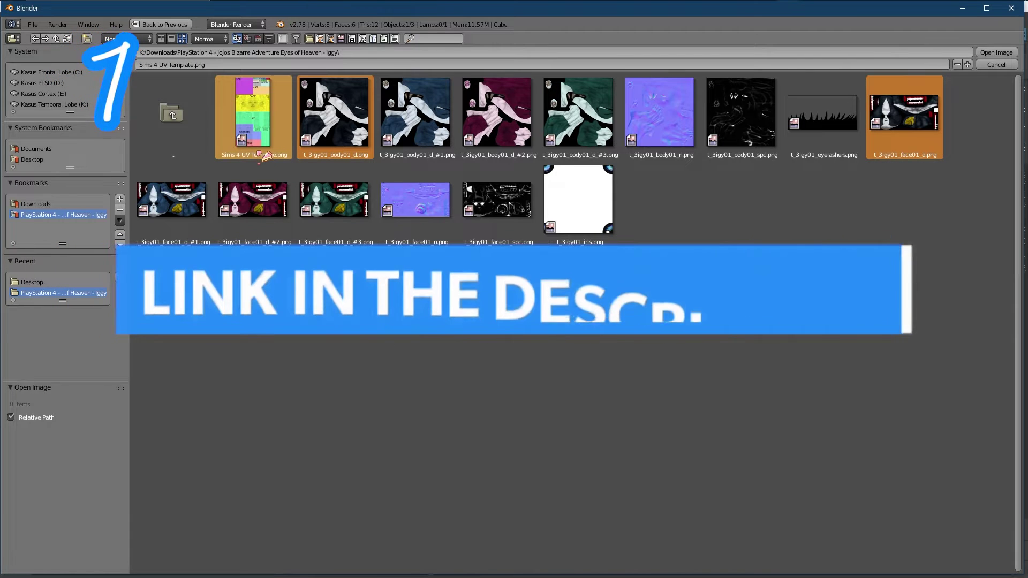
pyautogui.click(996, 54)
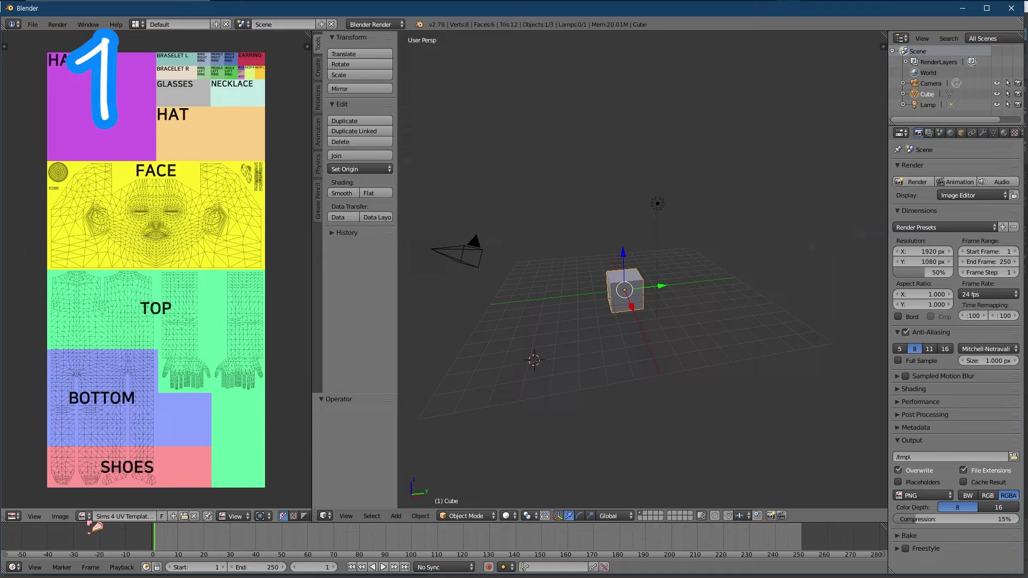
# Step: Show the loaded images one after another in the image editor, finishing with t_3igy01_face01_d.png
pyautogui.click(85, 517)
pyautogui.click(93, 418)
pyautogui.click(84, 517)
pyautogui.click(93, 429)
pyautogui.click(84, 517)
pyautogui.click(93, 419)
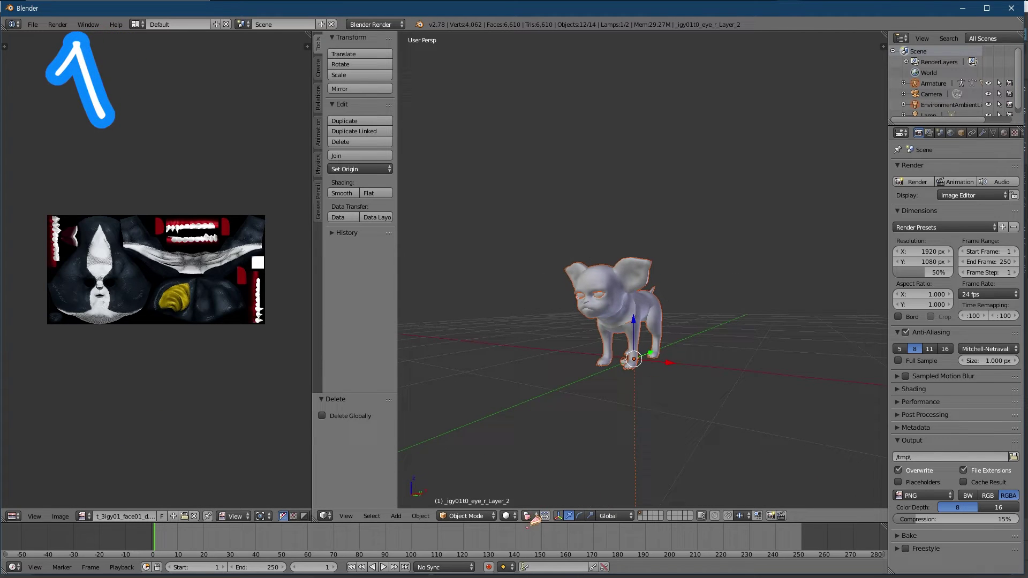
# Step: Set the 3D view's shading to Texture for the imported dog model
pyautogui.click(506, 515)
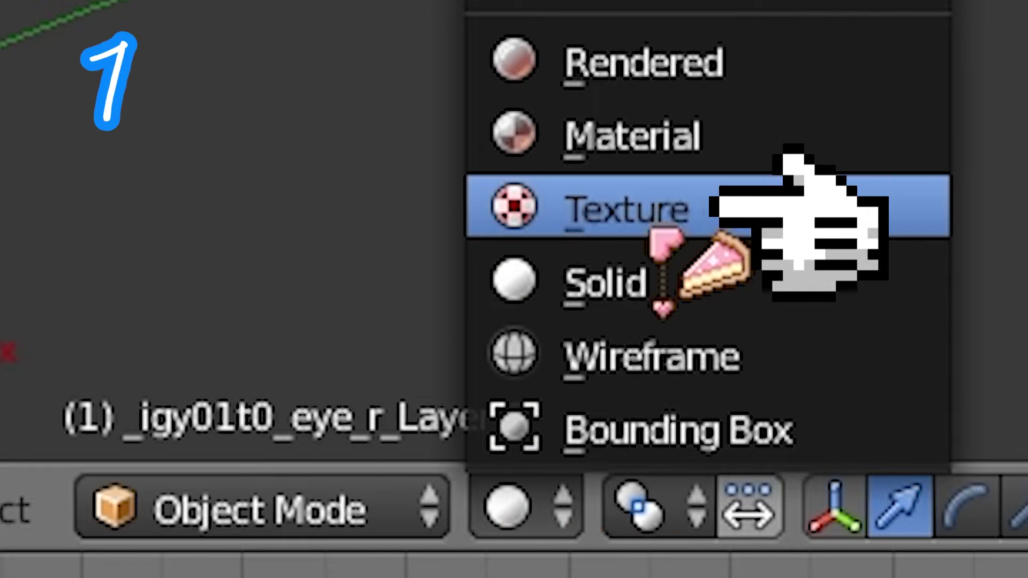
pyautogui.click(720, 208)
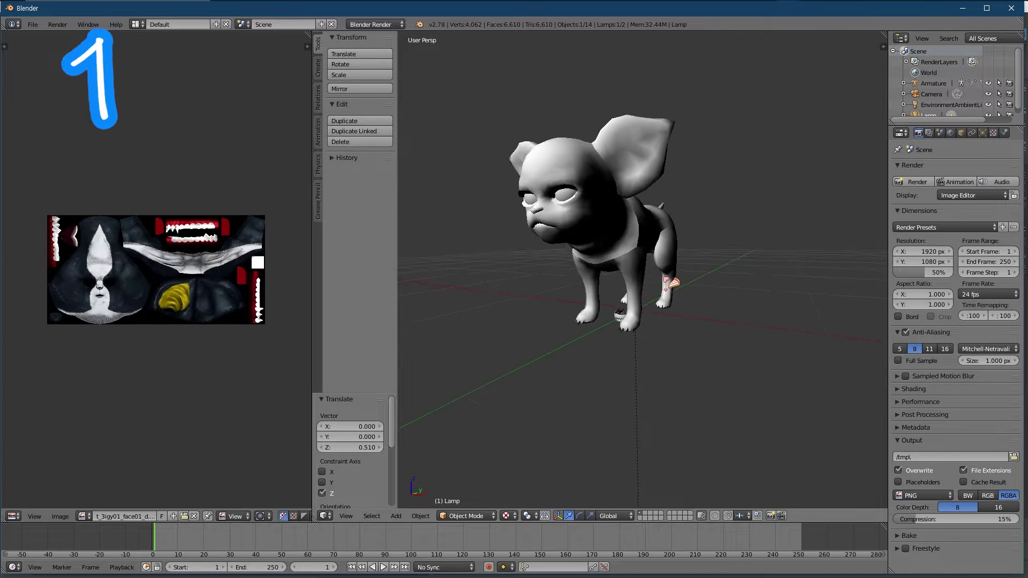
pyautogui.moveTo(669, 282); pyautogui.dragTo(664, 283, button='middle')
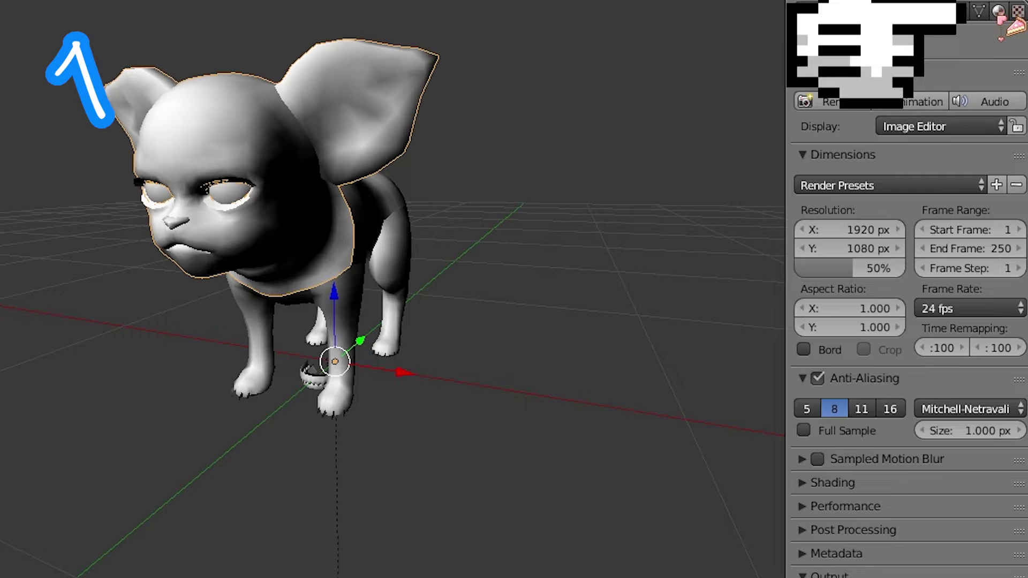
# Step: Remove the existing material from the dog's head and give it a new one
pyautogui.click(1004, 132)
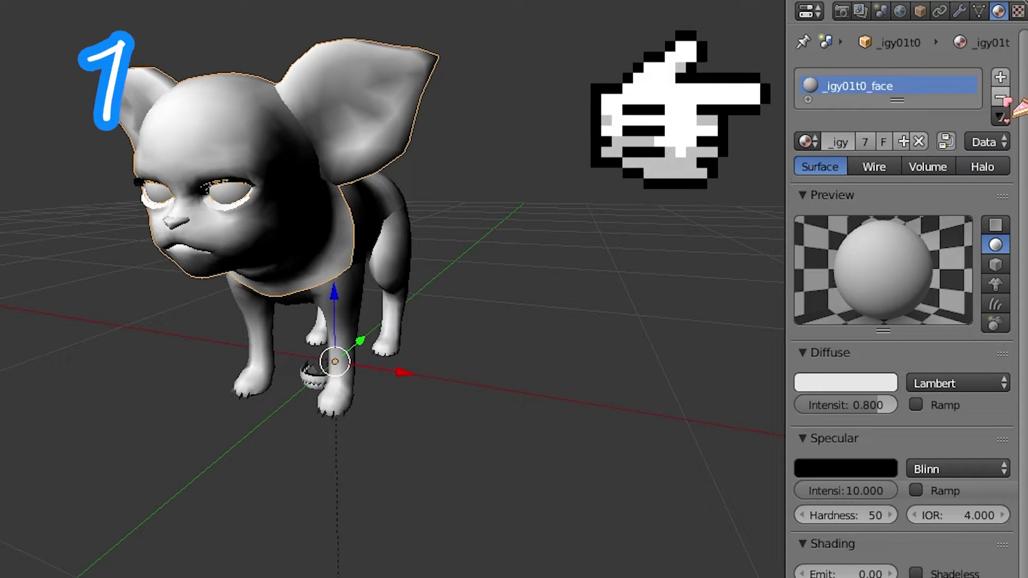
pyautogui.click(1000, 96)
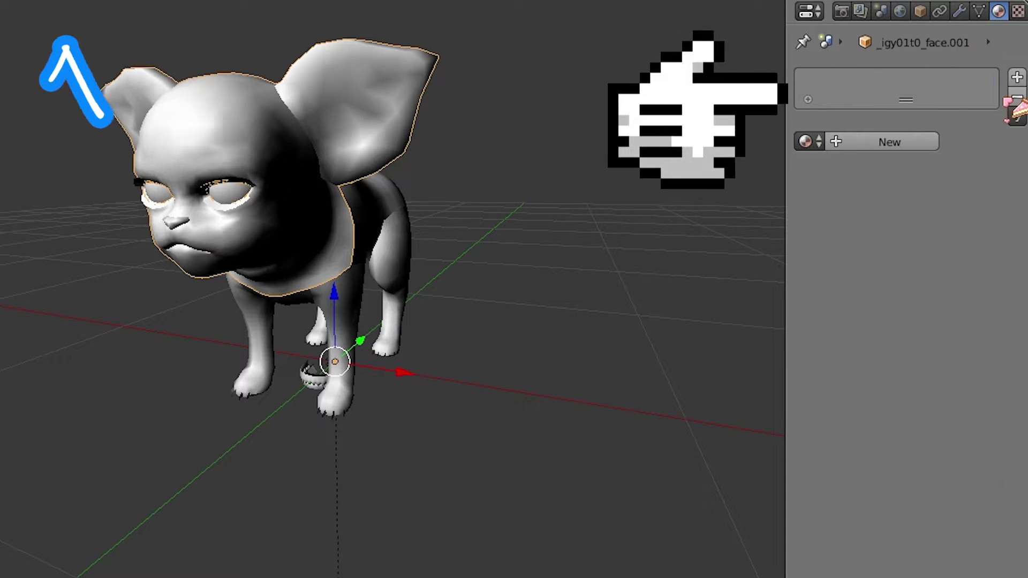
pyautogui.click(881, 144)
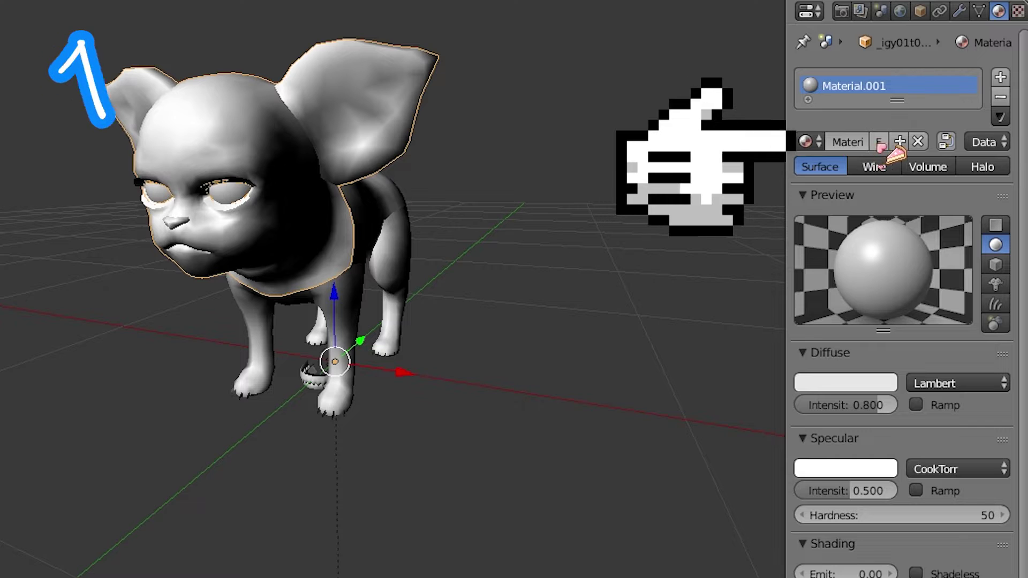
# Step: Add a new texture to the head's material and use t_3igy01_face01_d.png as its image
pyautogui.click(1018, 11)
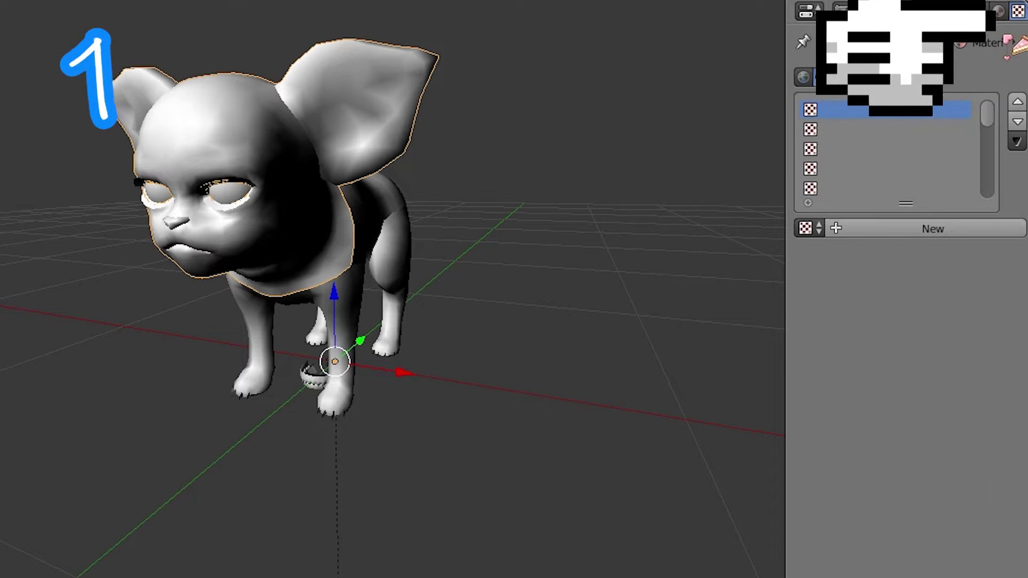
pyautogui.click(922, 227)
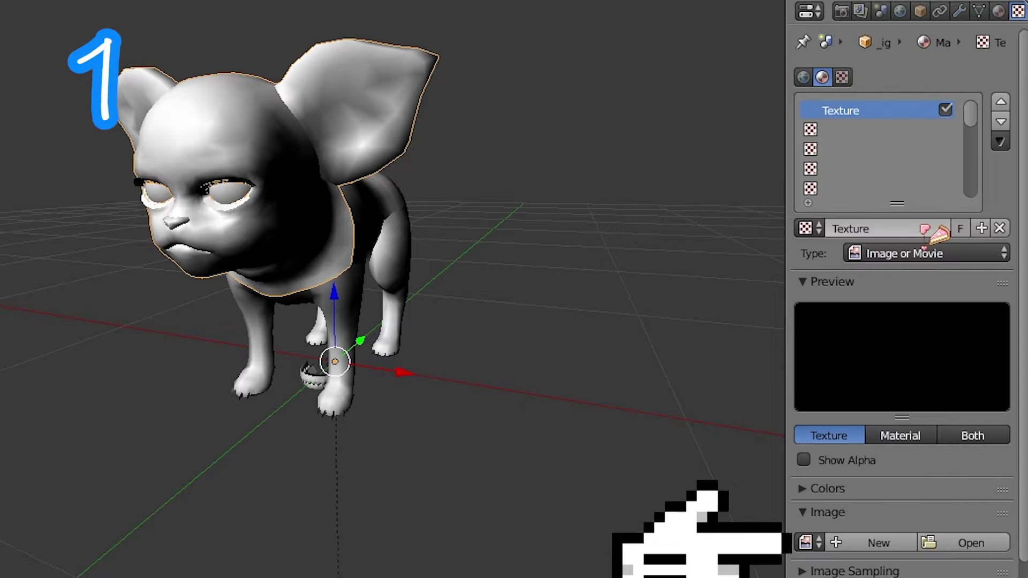
pyautogui.click(809, 543)
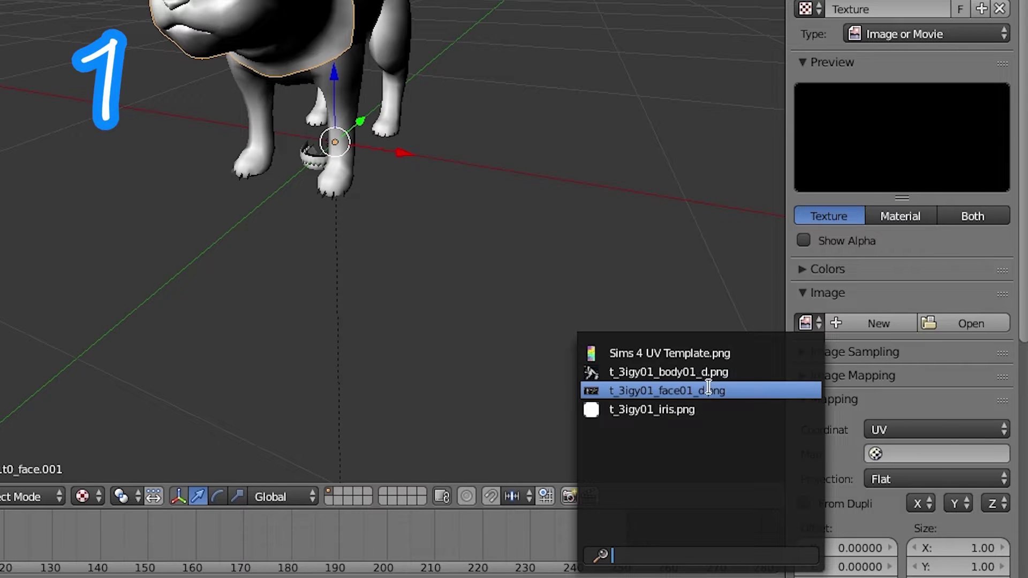
pyautogui.click(688, 390)
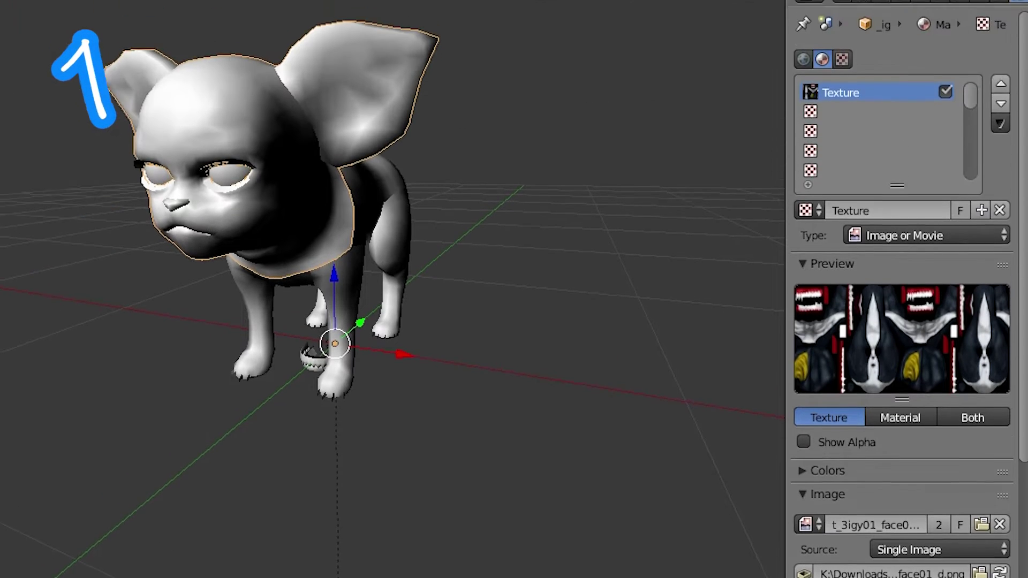
# Step: Select the whole head mesh in Edit Mode and assign t_3igy01_face01_d.png to its UVs
pyautogui.press('Tab')
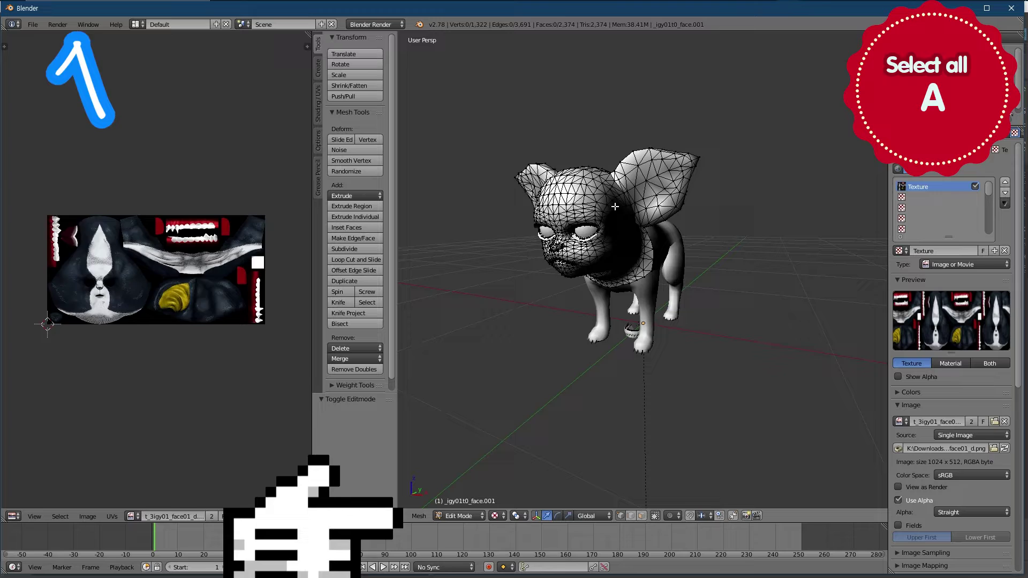
pyautogui.press('a')
pyautogui.click(132, 517)
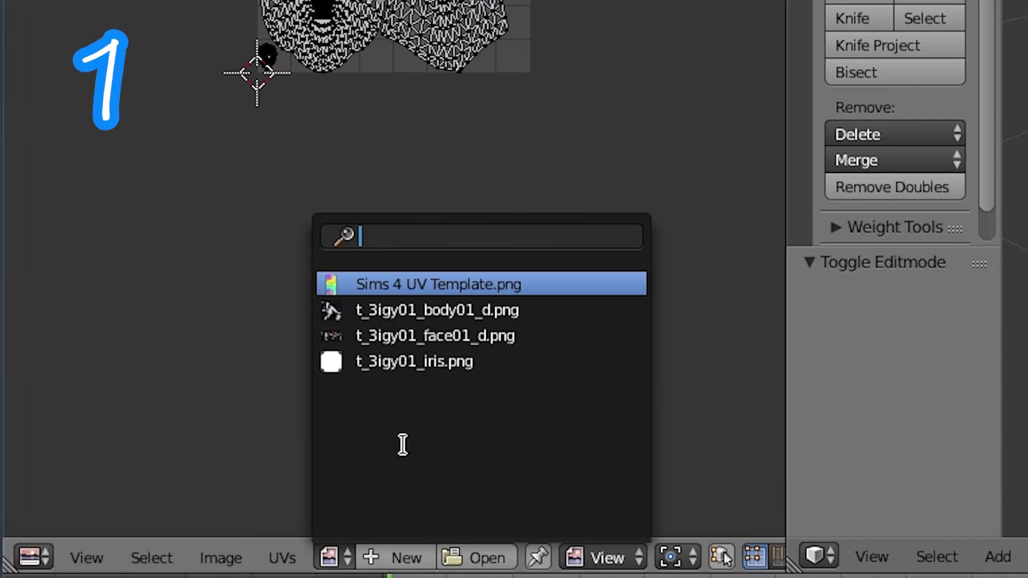
pyautogui.click(199, 426)
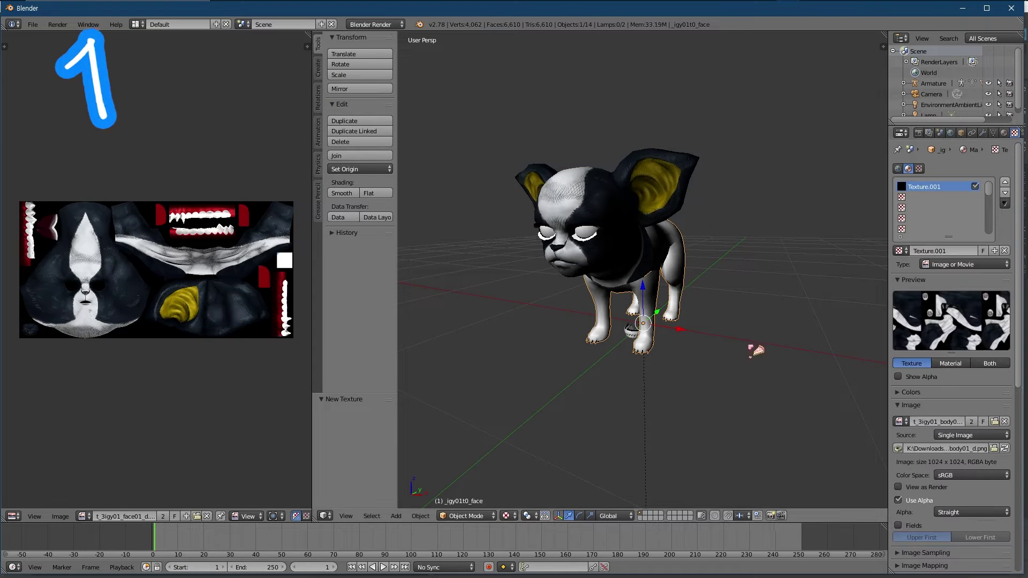
# Step: Select the whole body mesh in Edit Mode, assign t_3igy01_body01_d.png to its UVs, and return to Object Mode
pyautogui.press('Tab')
pyautogui.press('a')
pyautogui.click(132, 516)
pyautogui.click(183, 415)
pyautogui.press('Tab')
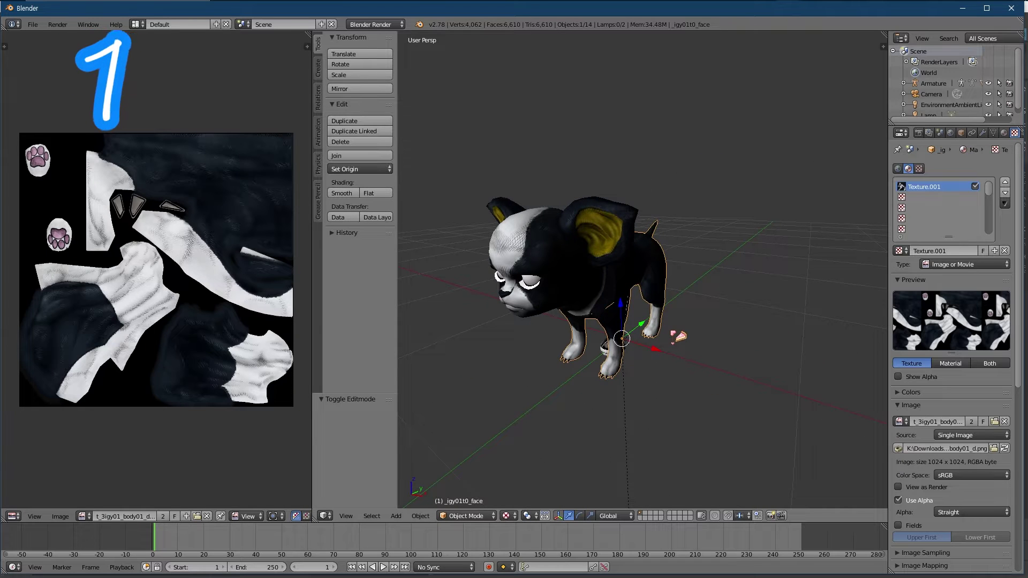
pyautogui.moveTo(671, 332); pyautogui.dragTo(667, 294, button='middle')
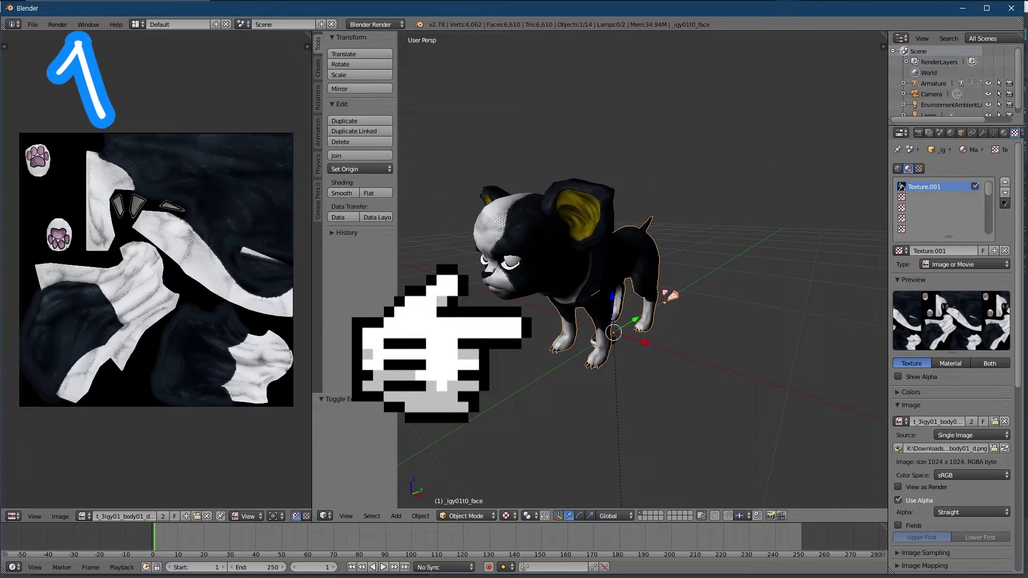
# Step: Rename the body's existing UV map to uv_0 and add a second UV map
pyautogui.click(994, 134)
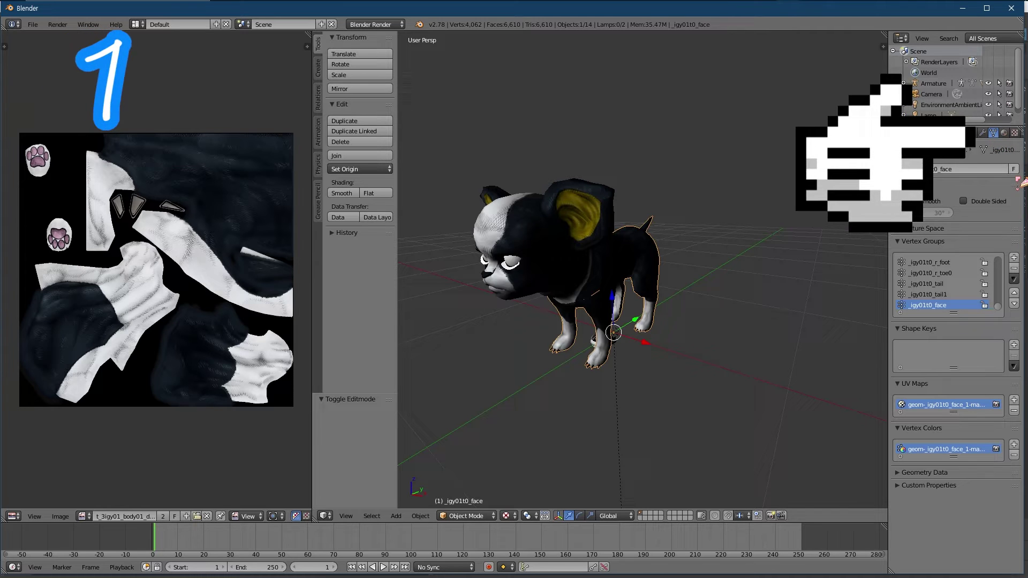
pyautogui.doubleClick(952, 406)
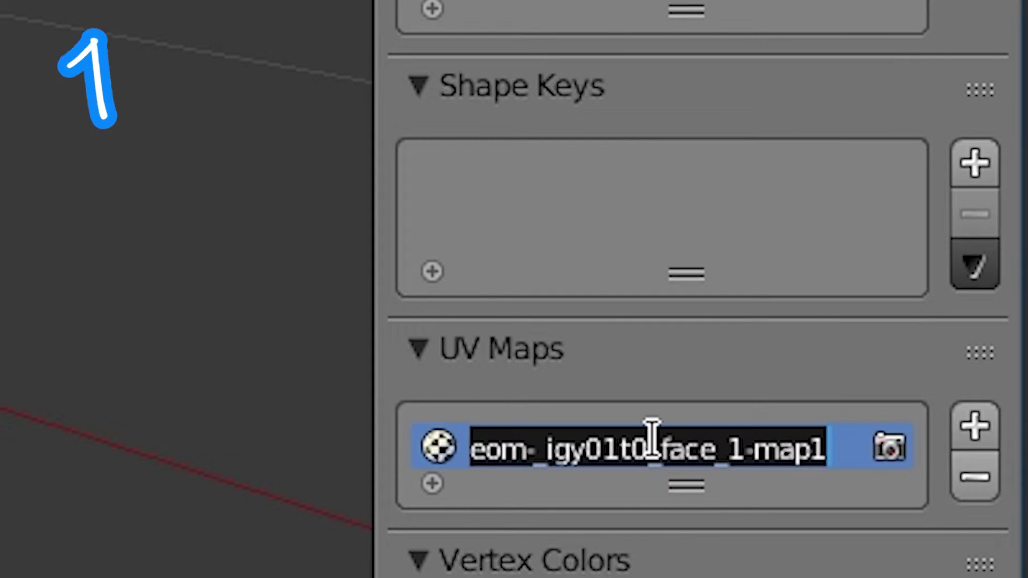
pyautogui.write('uv_0')
pyautogui.click(975, 427)
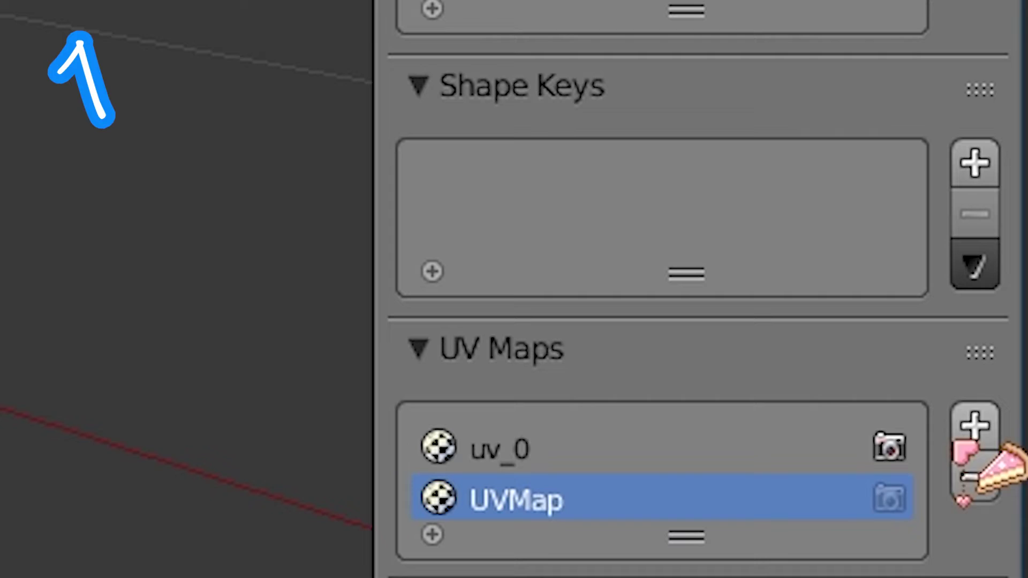
# Step: Select the dog's head and display Sims 4 UV Template.png in the image editor to check the texture areas
pyautogui.rightClick(629, 266)
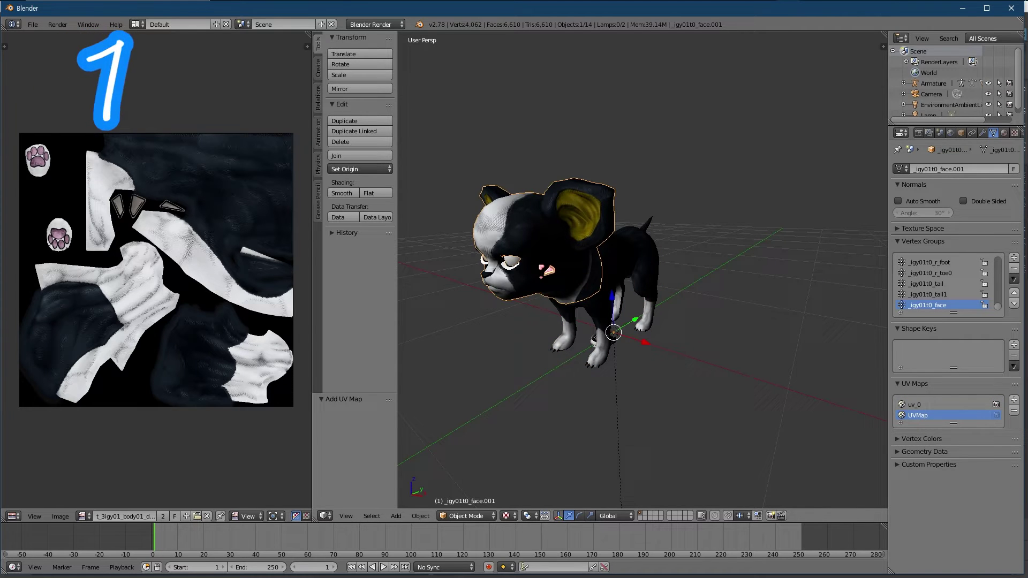
pyautogui.scroll(-2, 546, 270)
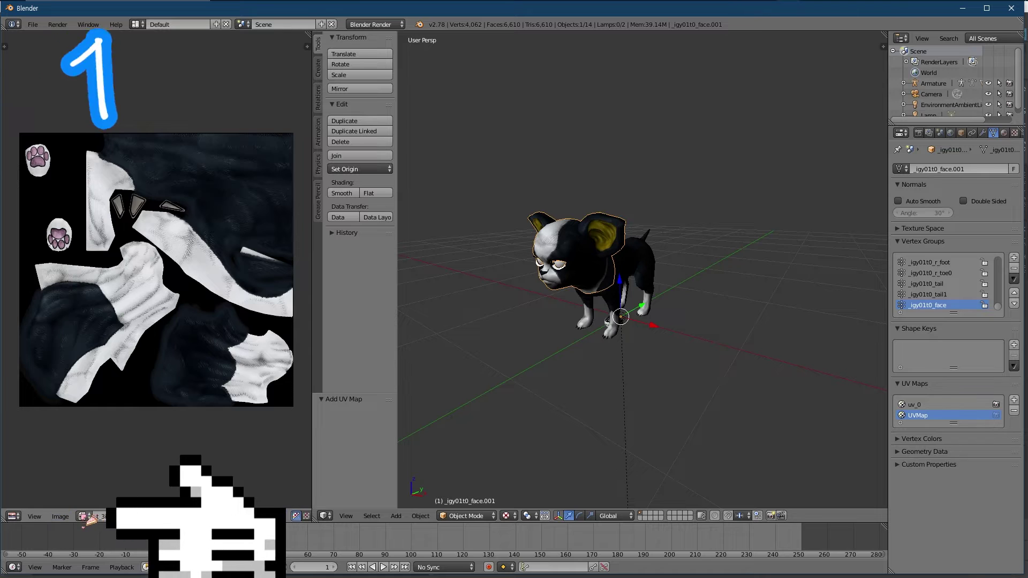
pyautogui.click(82, 516)
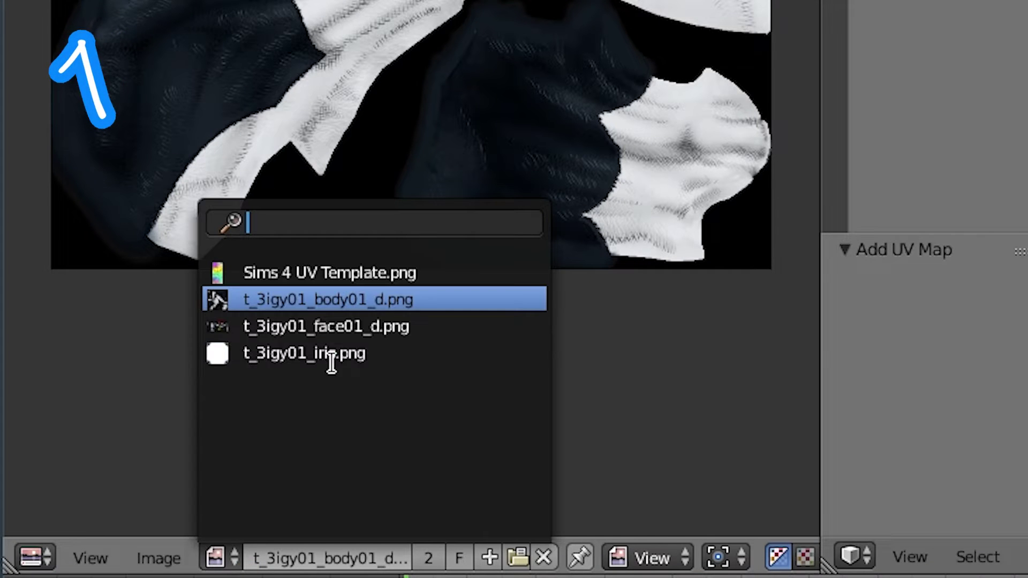
pyautogui.click(355, 270)
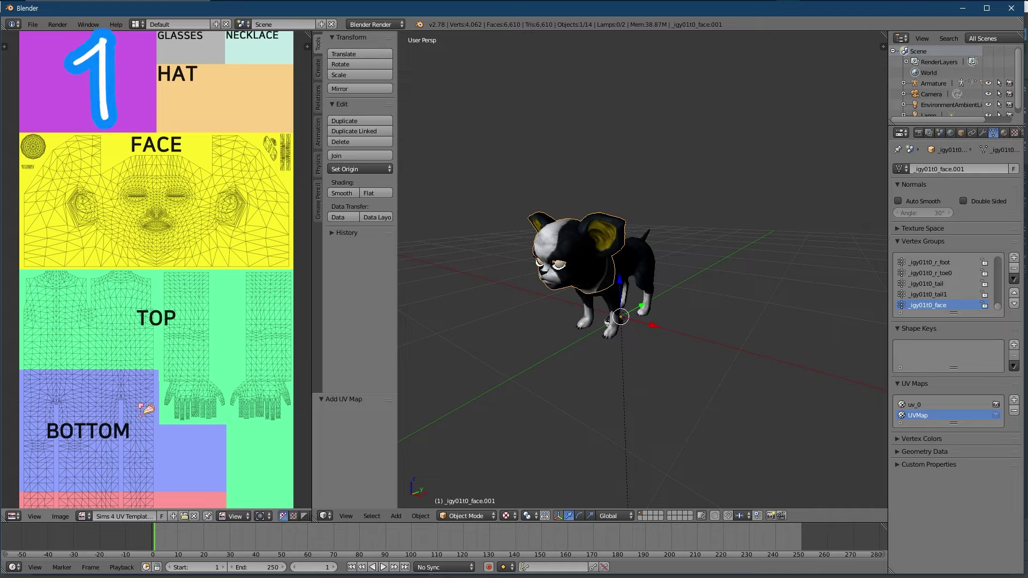
pyautogui.scroll(-1, 170, 358)
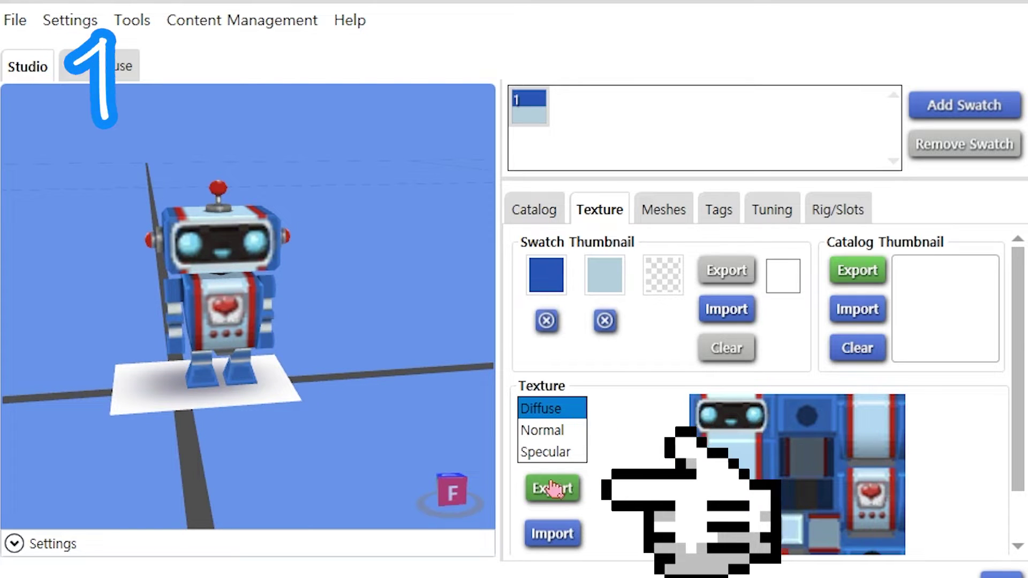
# Step: Export the toy robot's Diffuse texture in Sims 4 Studio, and open the blank USEME 4 image in Blender's image editor
pyautogui.click(552, 488)
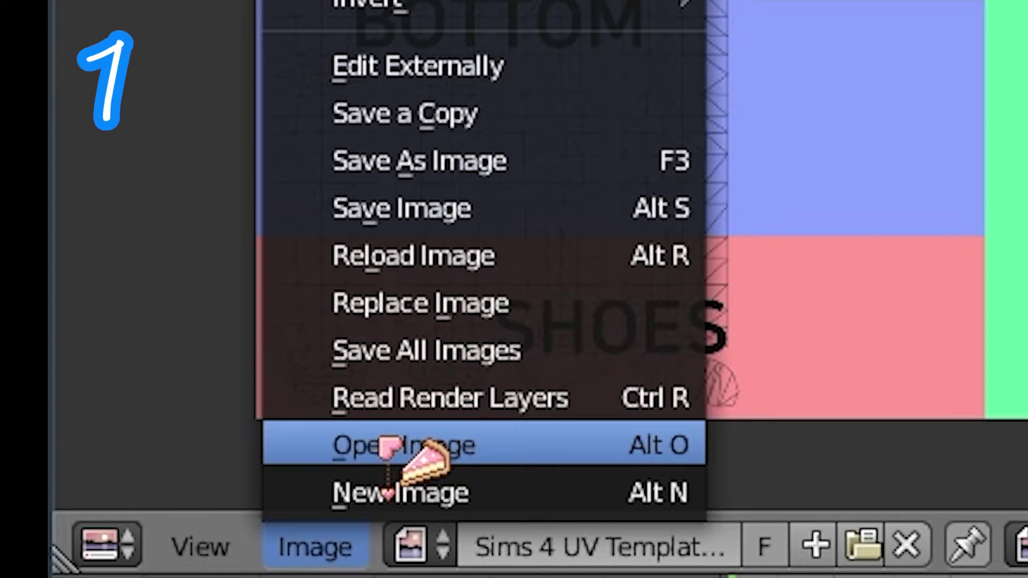
pyautogui.click(390, 452)
pyautogui.doubleClick(377, 342)
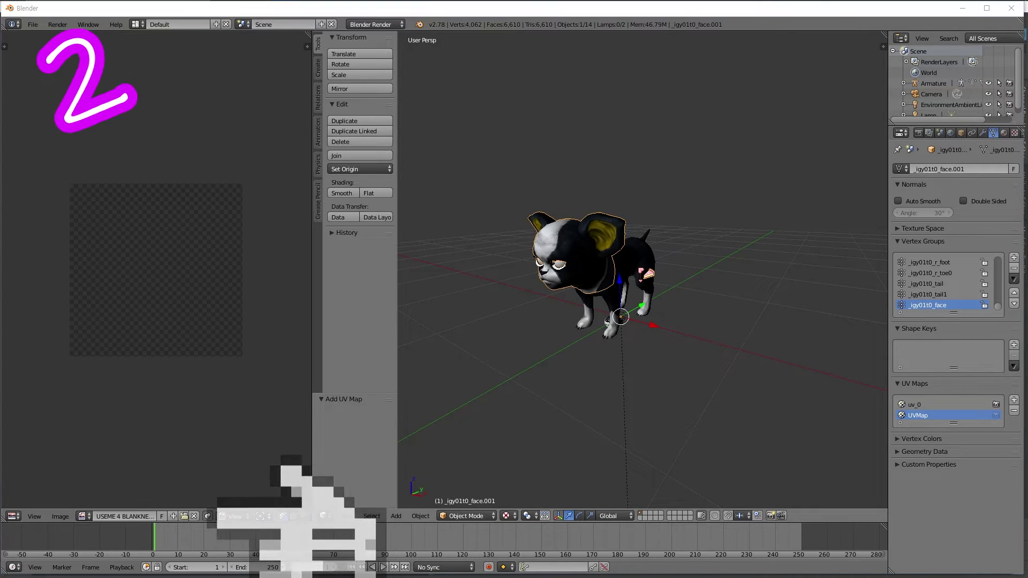
# Step: Scale the body's entire UV layout down to a bit over half size and place it in the upper-right corner of the blank image
pyautogui.rightClick(638, 269)
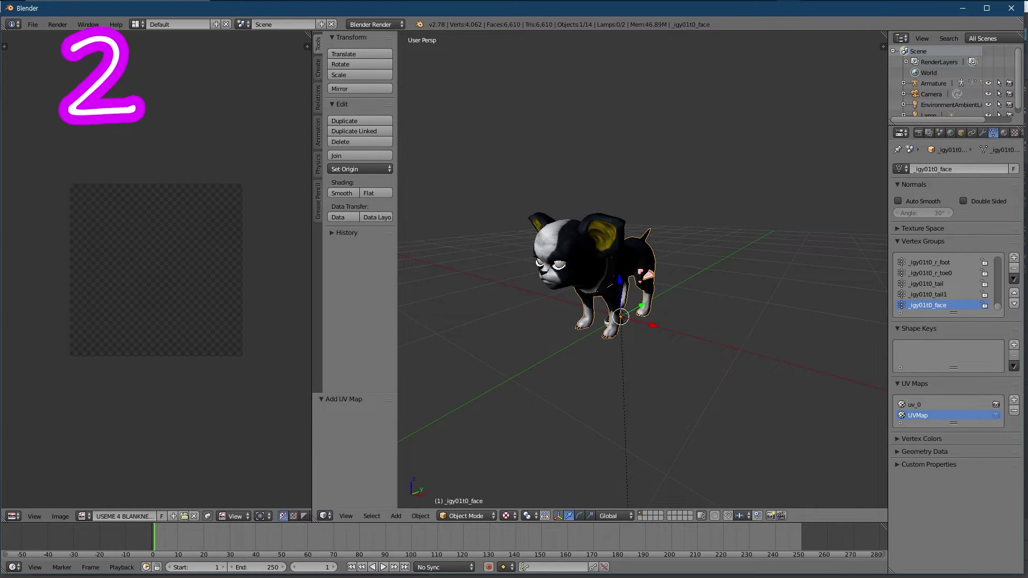
pyautogui.press('Tab')
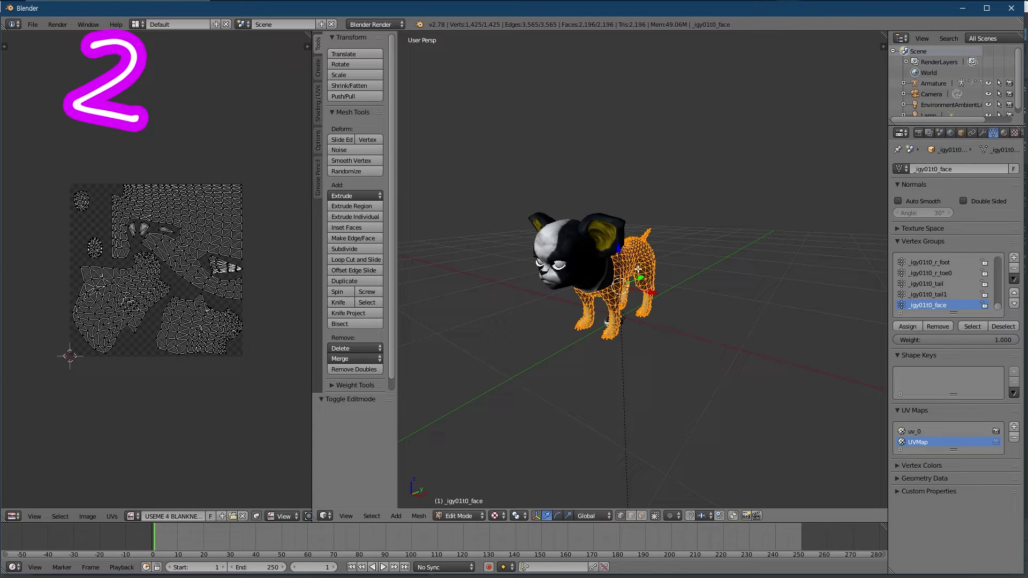
pyautogui.press('a')
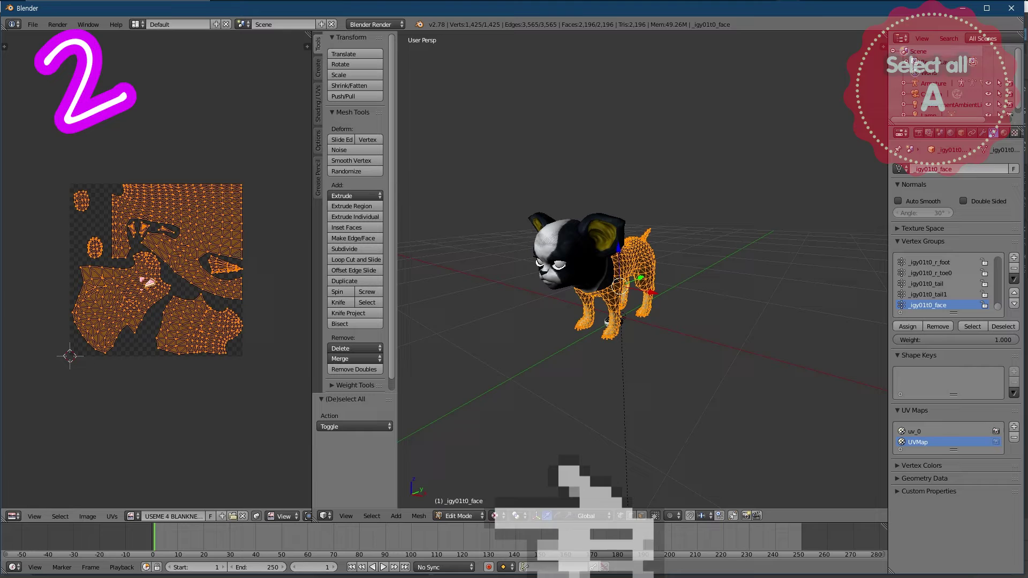
pyautogui.press('s')
pyautogui.click(167, 270)
pyautogui.press('g')
pyautogui.click(220, 218)
pyautogui.press('s')
pyautogui.click(235, 214)
pyautogui.press('g')
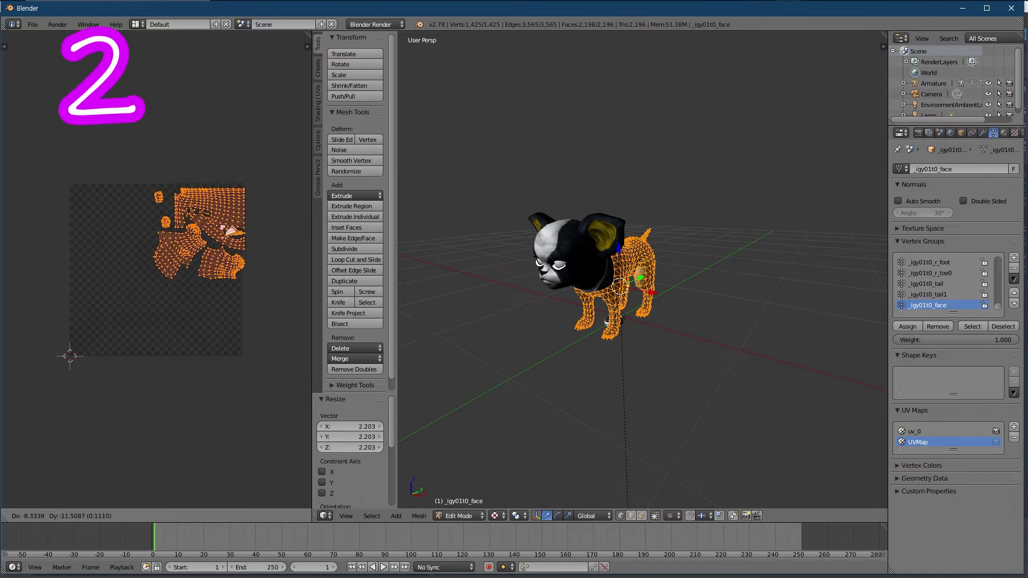
pyautogui.press('g')
pyautogui.press('Return')
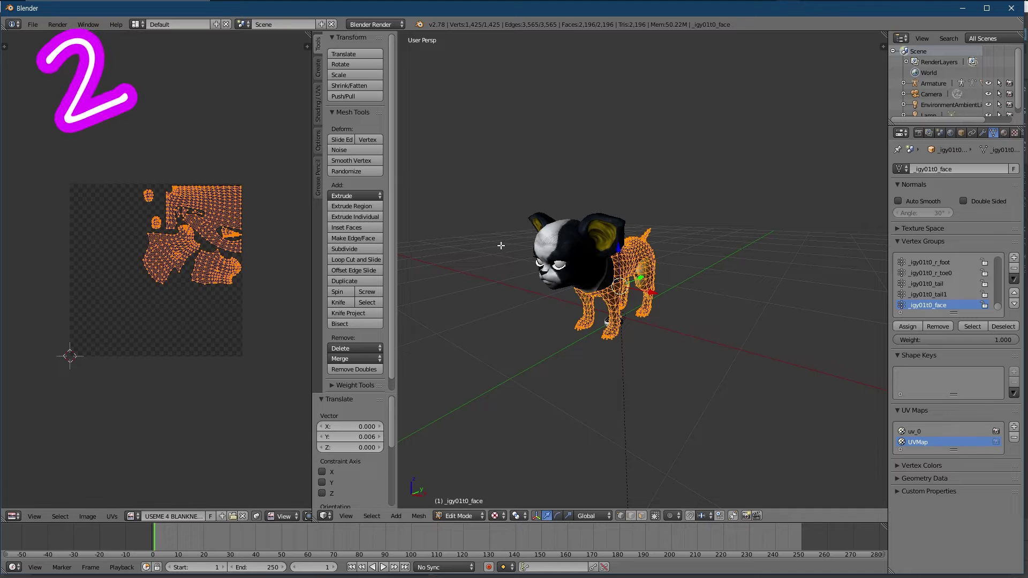
# Step: Switch from the body to the dog's head mesh for editing and select all of its geometry
pyautogui.press('a')
pyautogui.press('Tab')
pyautogui.rightClick(545, 244)
pyautogui.press('Tab')
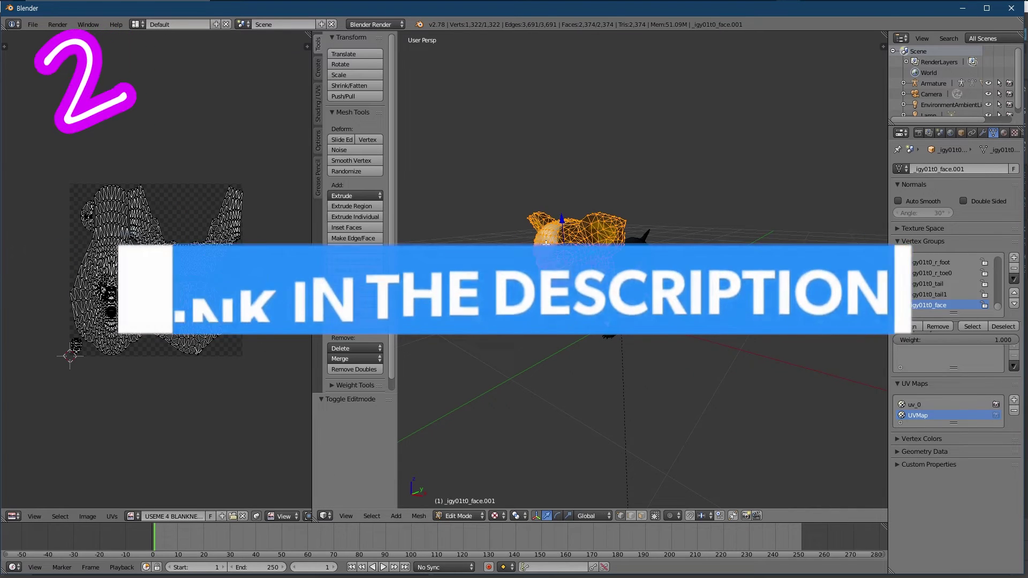
pyautogui.press('a')
pyautogui.press('a')
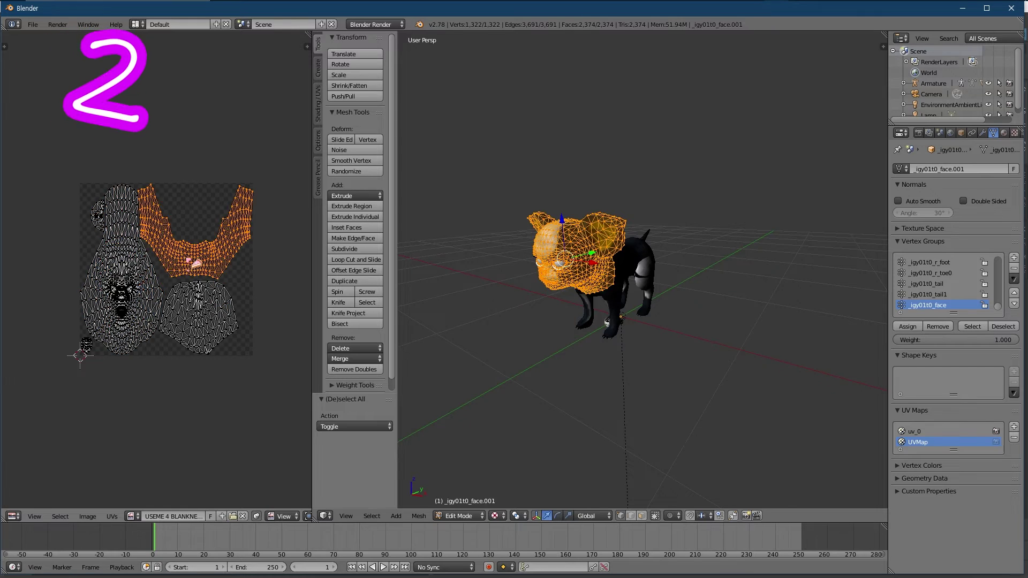
# Step: Scale, rotate and move the head's UV islands along the left and bottom of the blank image, leaving its upper-right area free
pyautogui.press('a')
pyautogui.moveTo(562, 268); pyautogui.dragTo(632, 268, button='middle')
pyautogui.press('a')
pyautogui.press('b')
pyautogui.press('s')
pyautogui.press('g')
pyautogui.press('r')
pyautogui.click(268, 320)
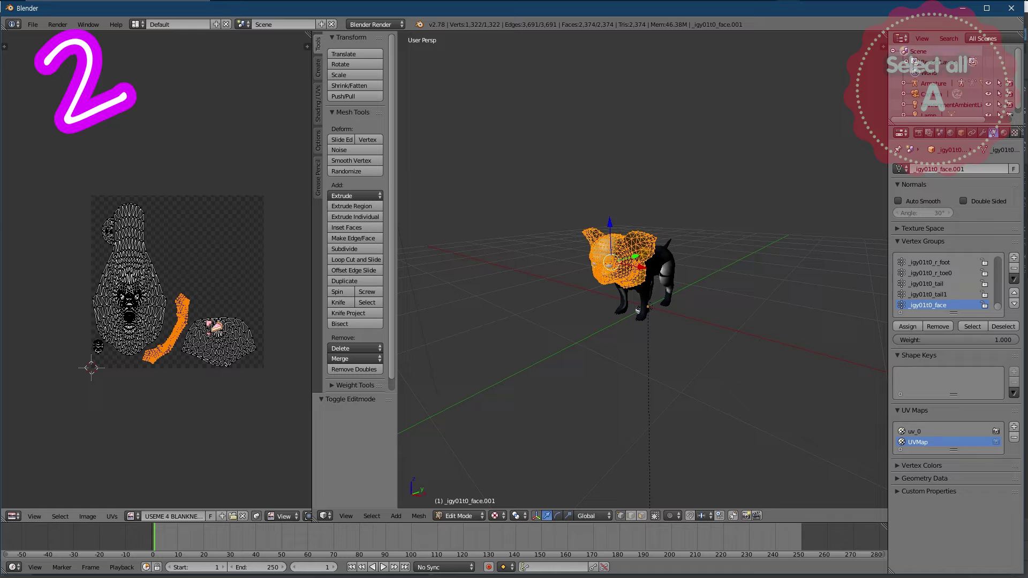
# Step: Select all the head's UVs and create a blank 128 x 128 px image named HEAD STUFF for them
pyautogui.press('a')
pyautogui.press('a')
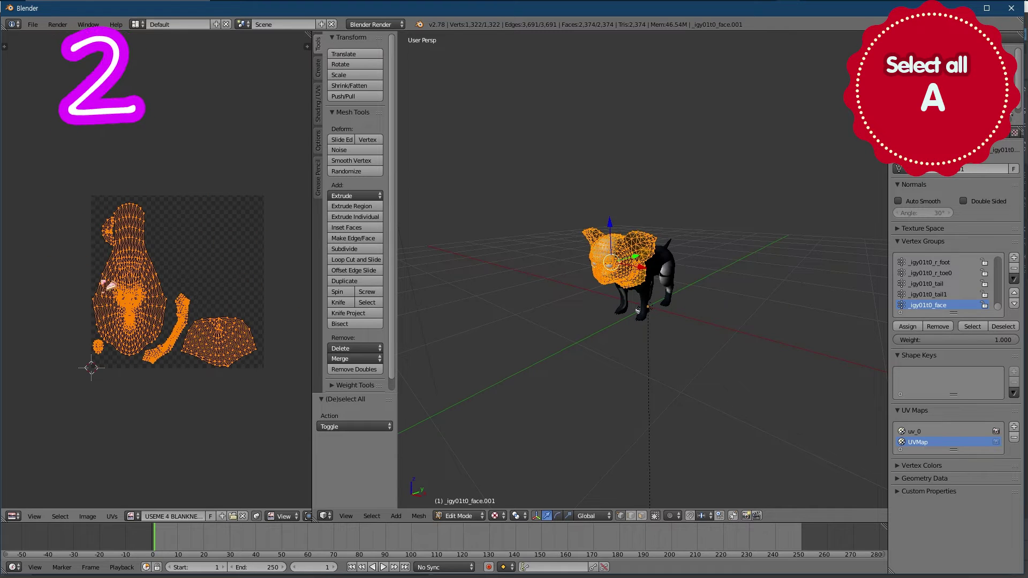
pyautogui.click(87, 516)
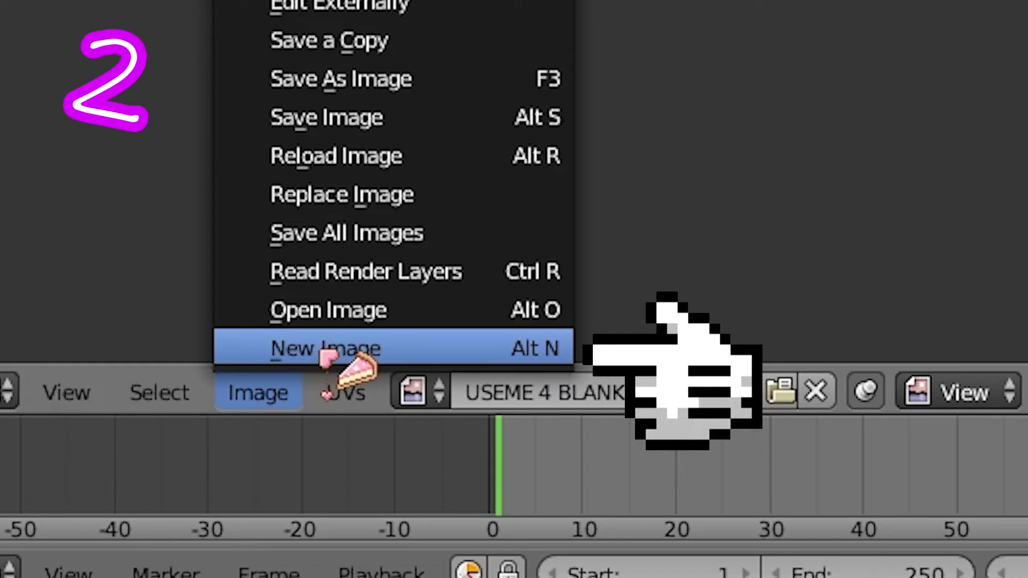
pyautogui.click(343, 351)
pyautogui.click(504, 234)
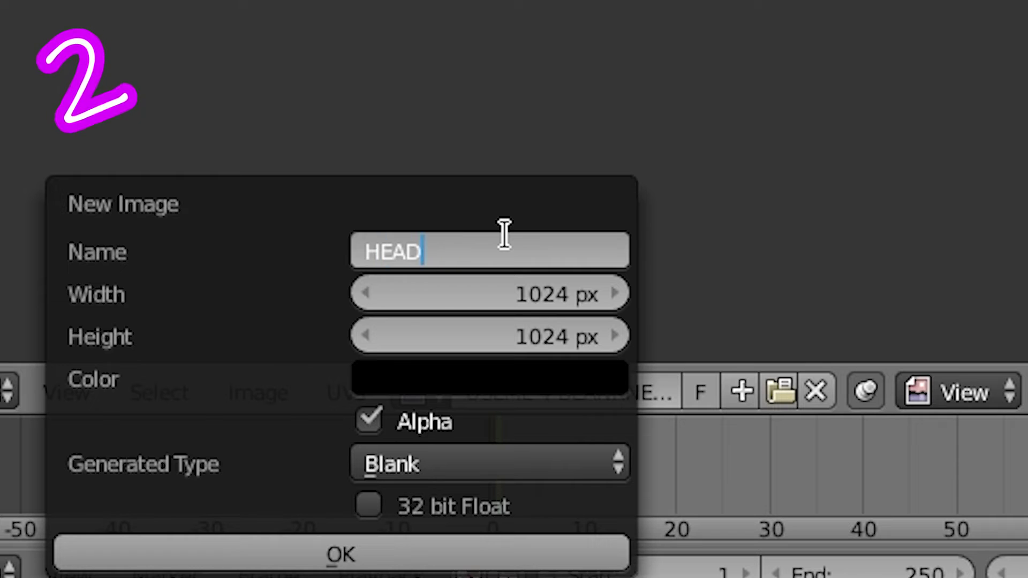
pyautogui.click(516, 298)
pyautogui.write('128')
pyautogui.click(542, 344)
pyautogui.write('128')
pyautogui.press('Return')
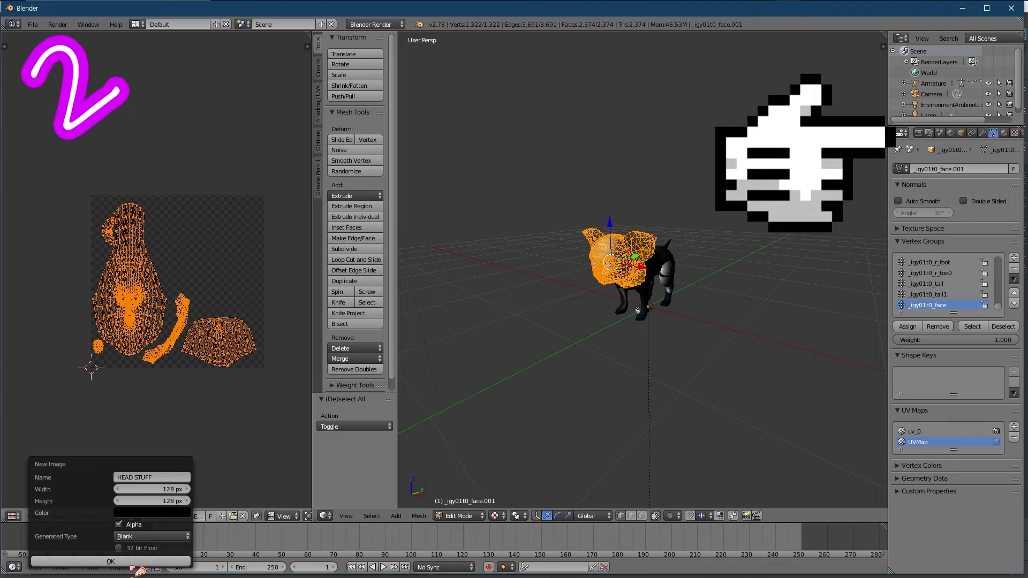
pyautogui.click(135, 561)
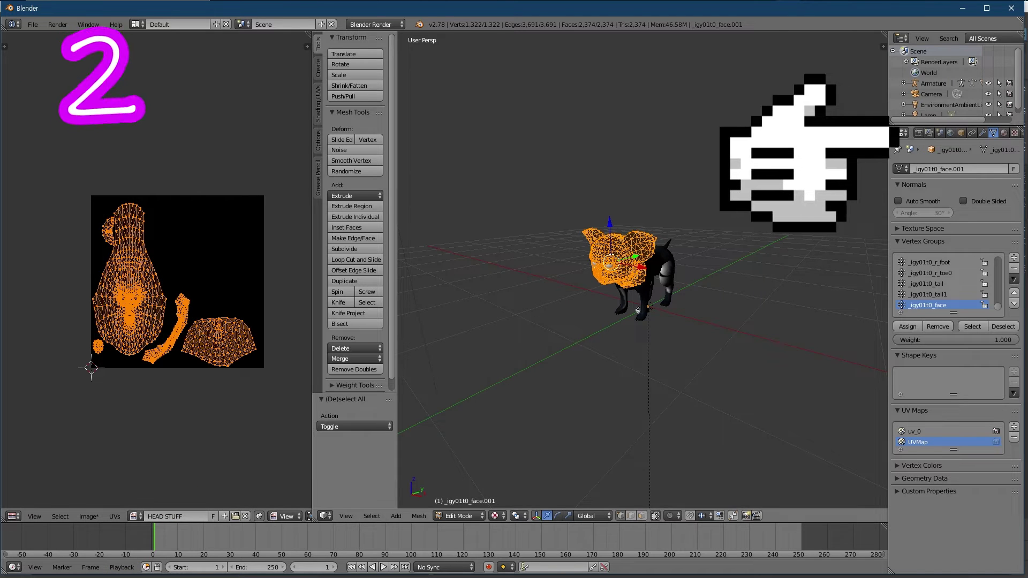
# Step: Bake the head's texture onto the HEAD STUFF image using the Textures bake mode and a 1 px margin
pyautogui.click(919, 133)
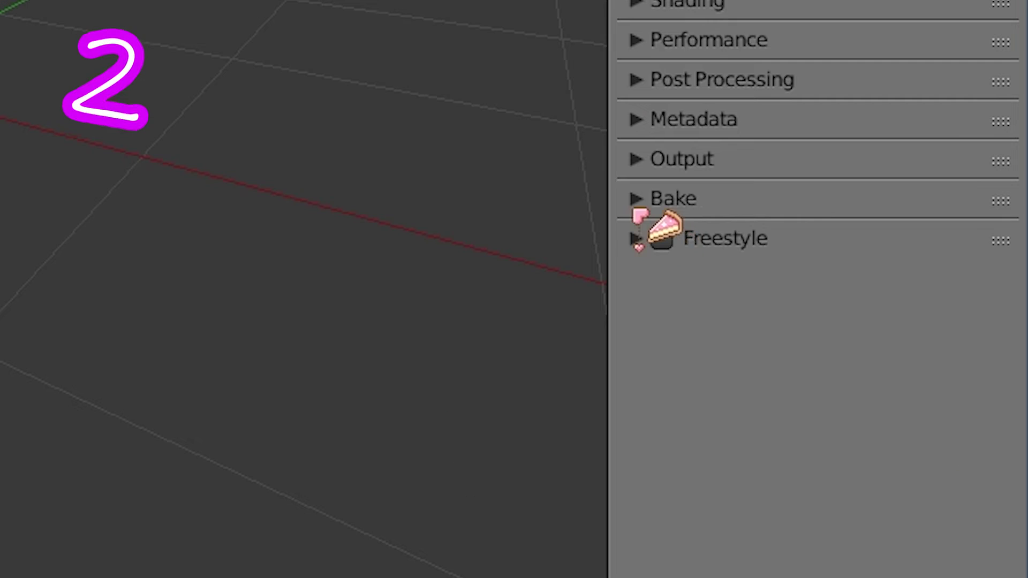
pyautogui.click(636, 208)
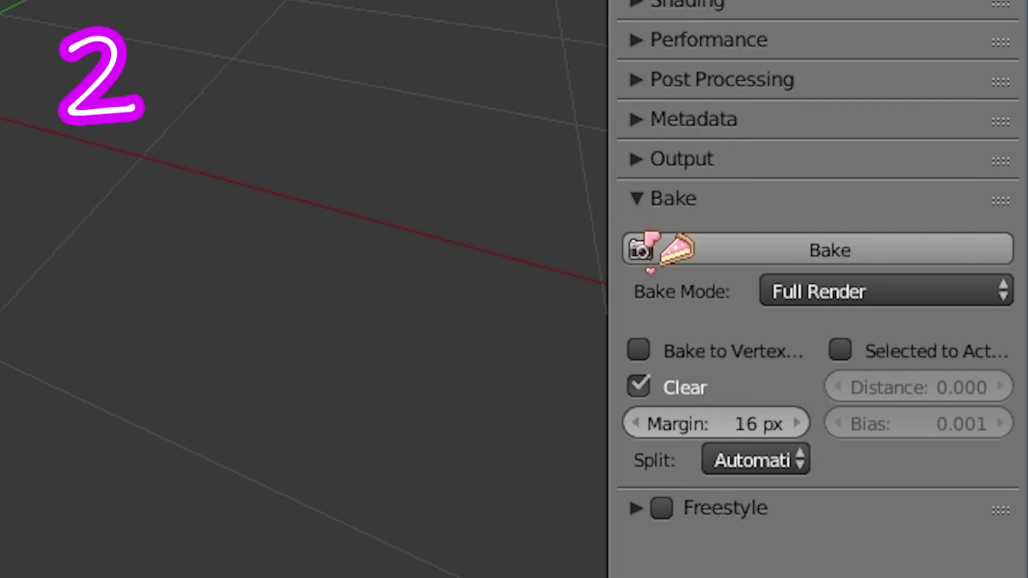
pyautogui.click(759, 289)
pyautogui.click(846, 110)
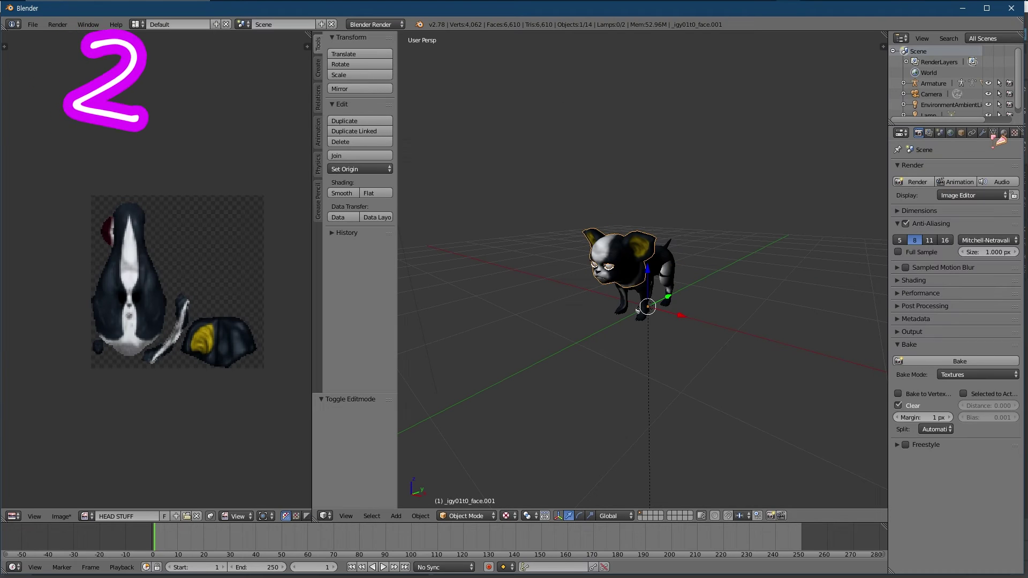
# Step: Replace the head's original uv_0 map with the rearranged UV map under that name, and add a second UV map
pyautogui.click(994, 134)
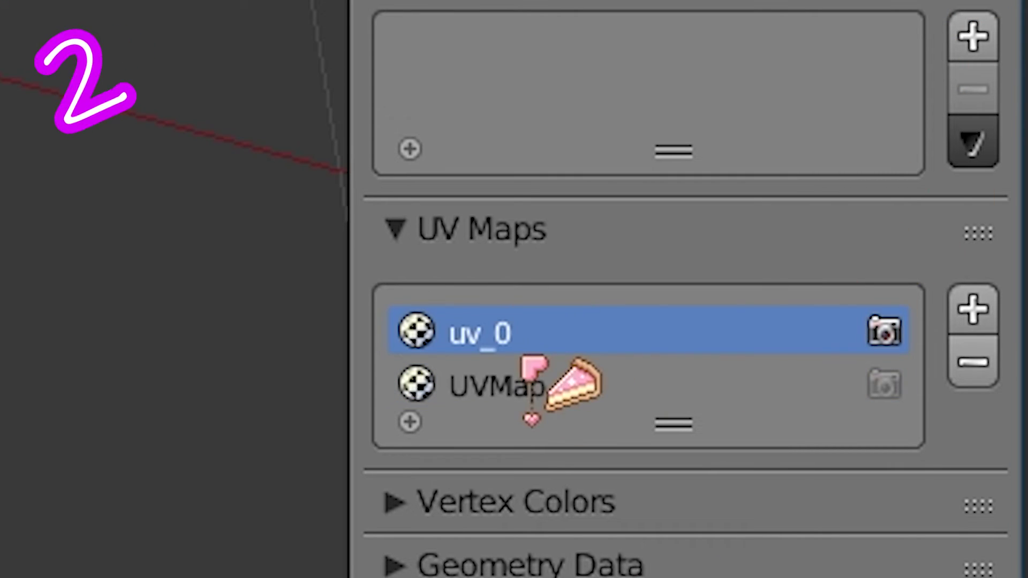
pyautogui.click(979, 369)
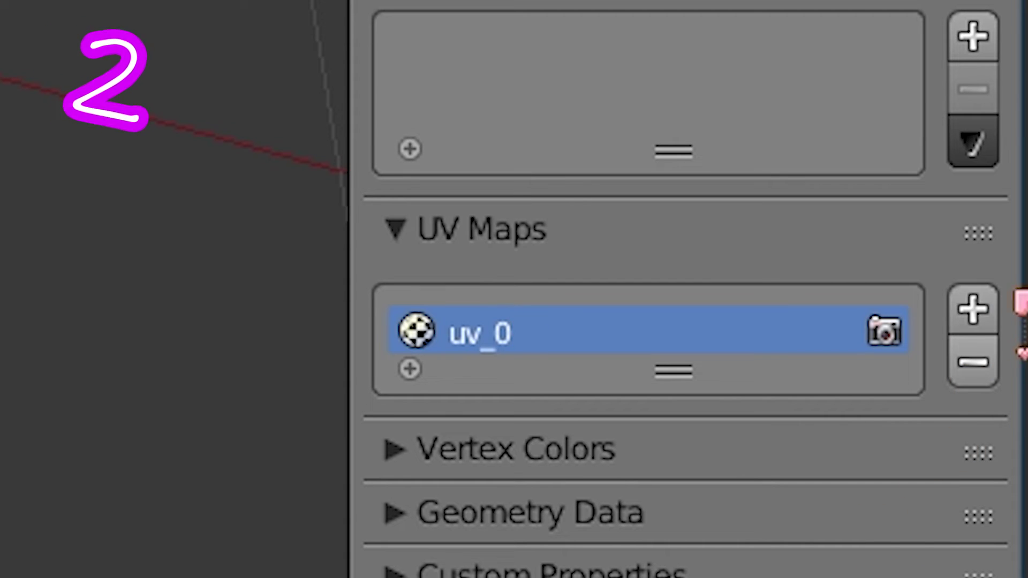
pyautogui.click(973, 309)
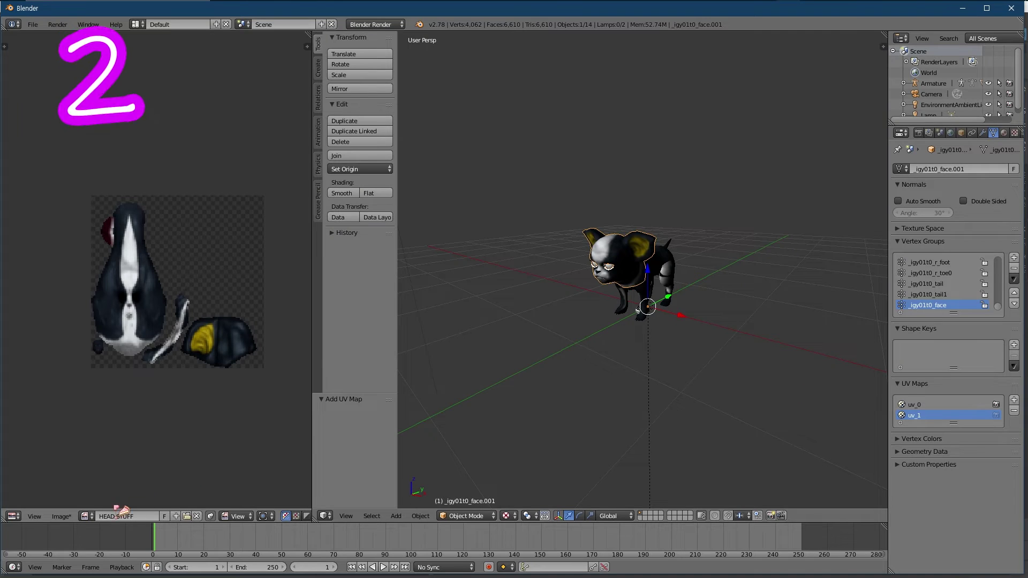
# Step: Save the baked HEAD STUFF image and return to the dog's body mesh
pyautogui.click(66, 515)
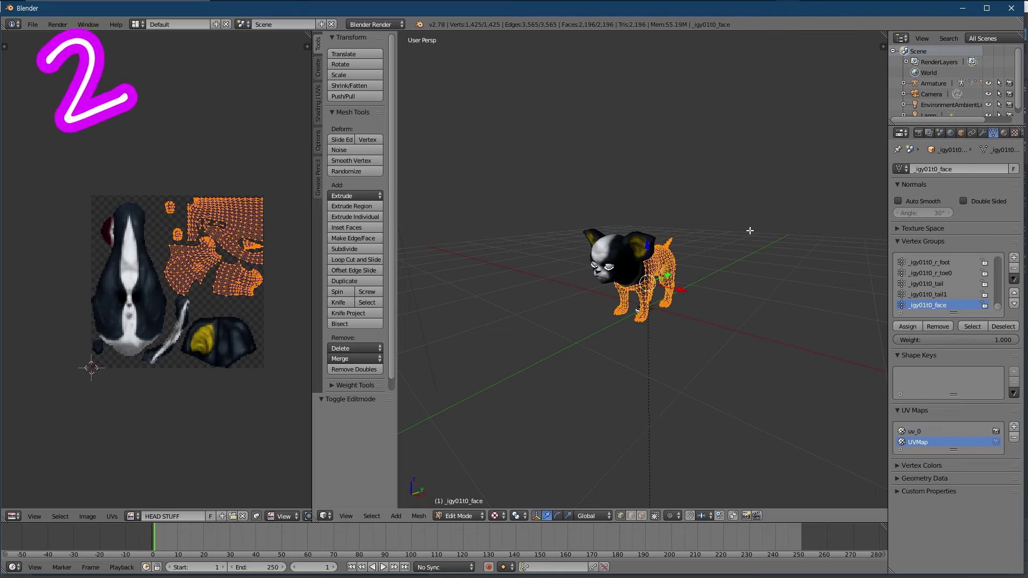
pyautogui.press('Tab')
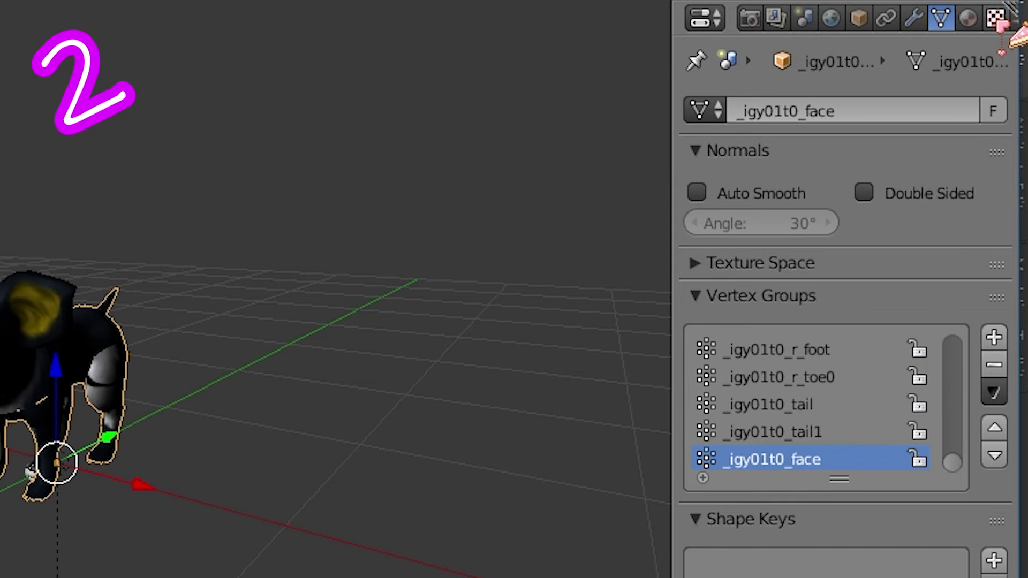
# Step: Add a second image texture to the body's material using t_3igy01_body01_d.png
pyautogui.click(996, 20)
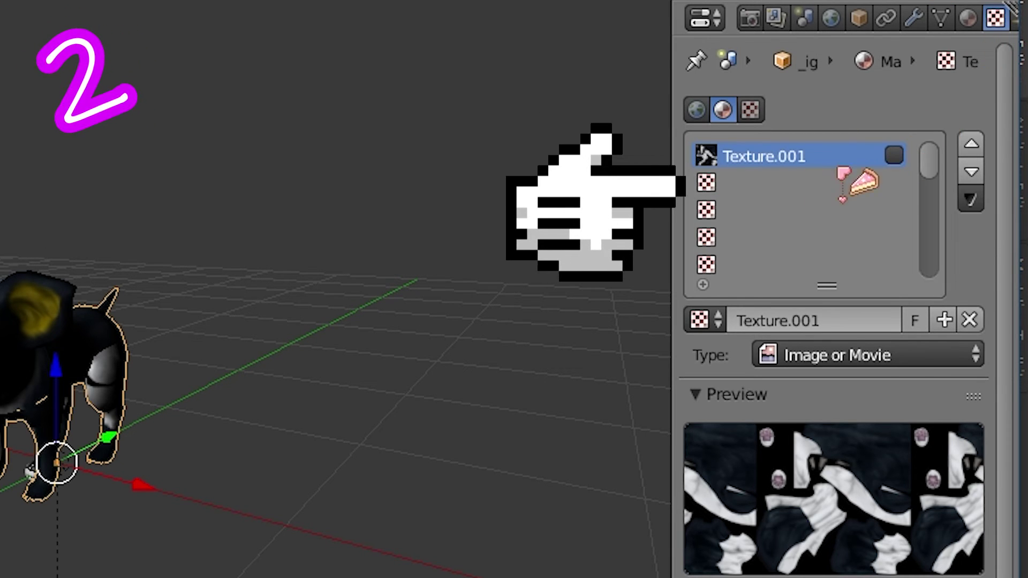
pyautogui.click(722, 184)
pyautogui.click(851, 320)
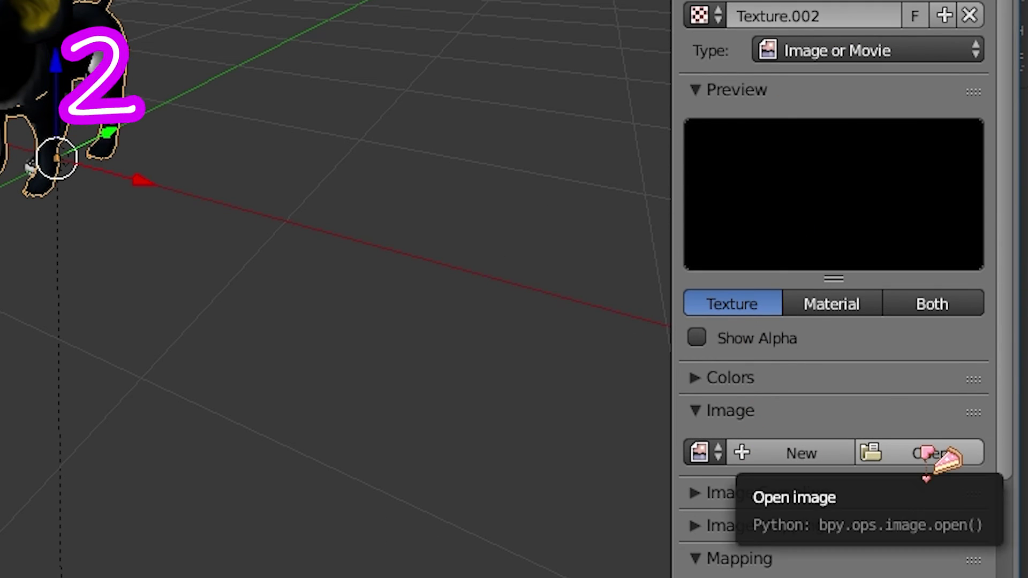
pyautogui.click(926, 453)
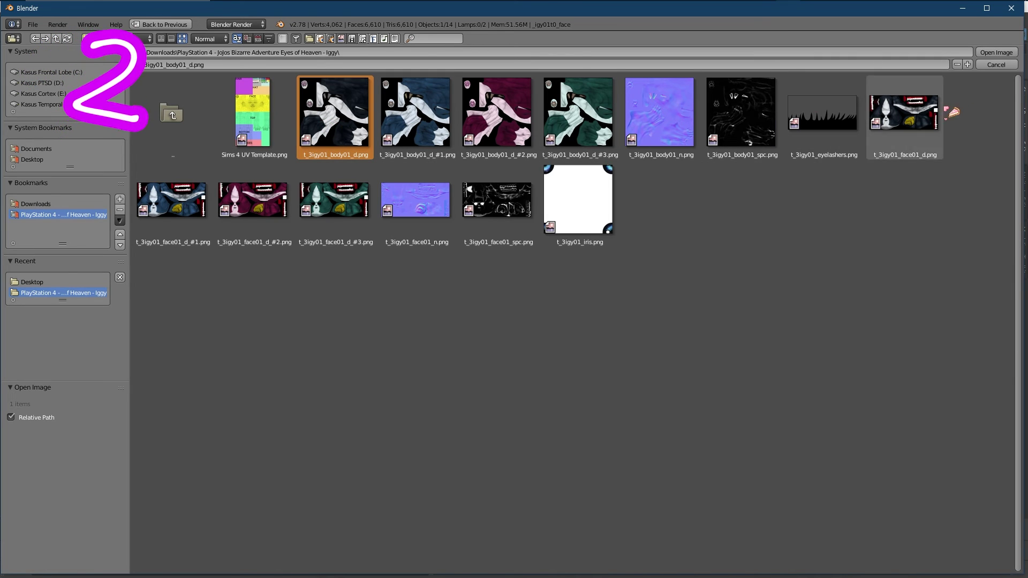
pyautogui.click(996, 53)
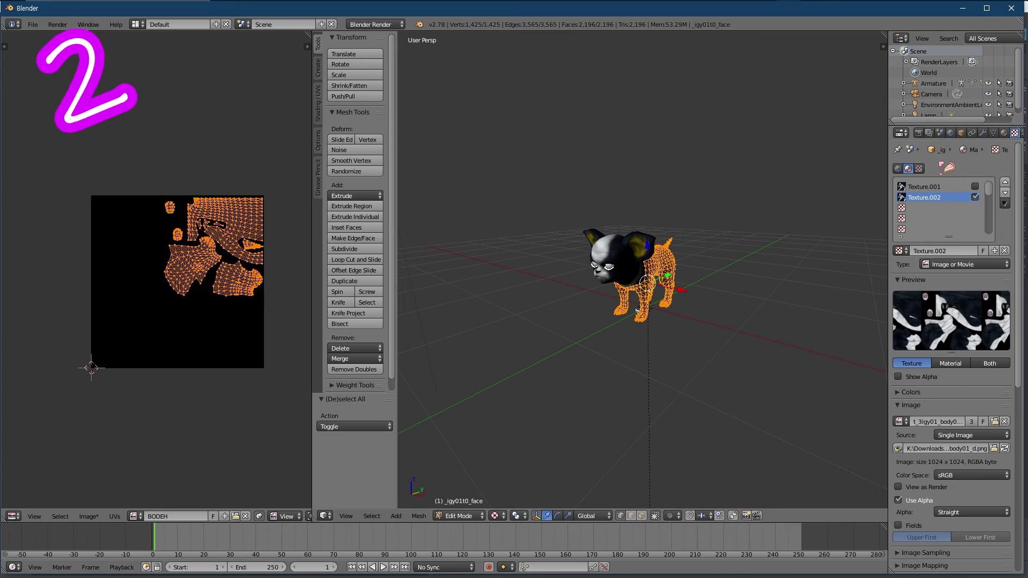
# Step: Bake the body's texture onto the blank BODEH image
pyautogui.click(919, 133)
pyautogui.click(960, 362)
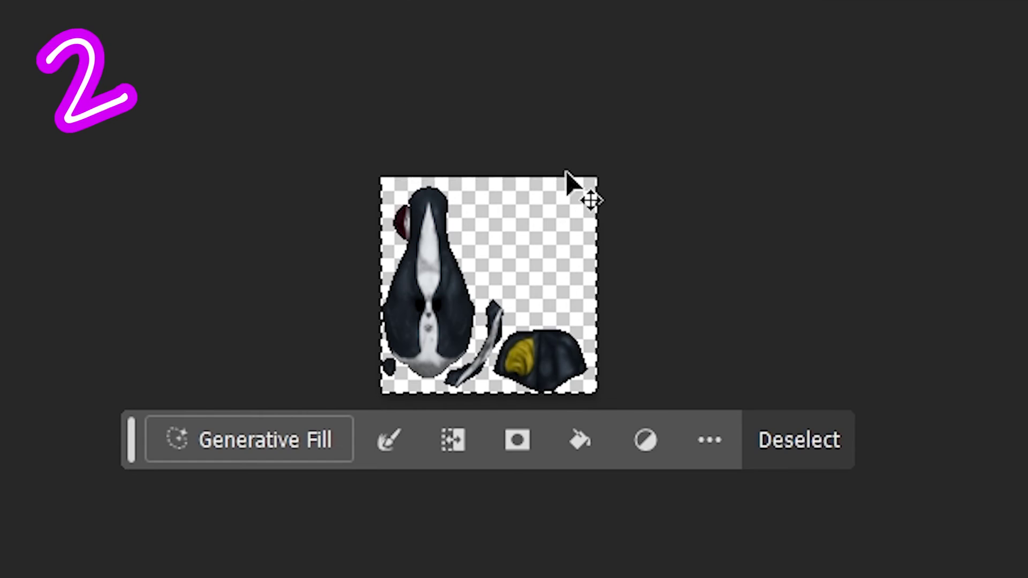
# Step: In Photoshop, paste the baked body texture as a new layer into HEAD STUFF.png and check the combined image at 400%
pyautogui.hotkey('ctrl', 'v')
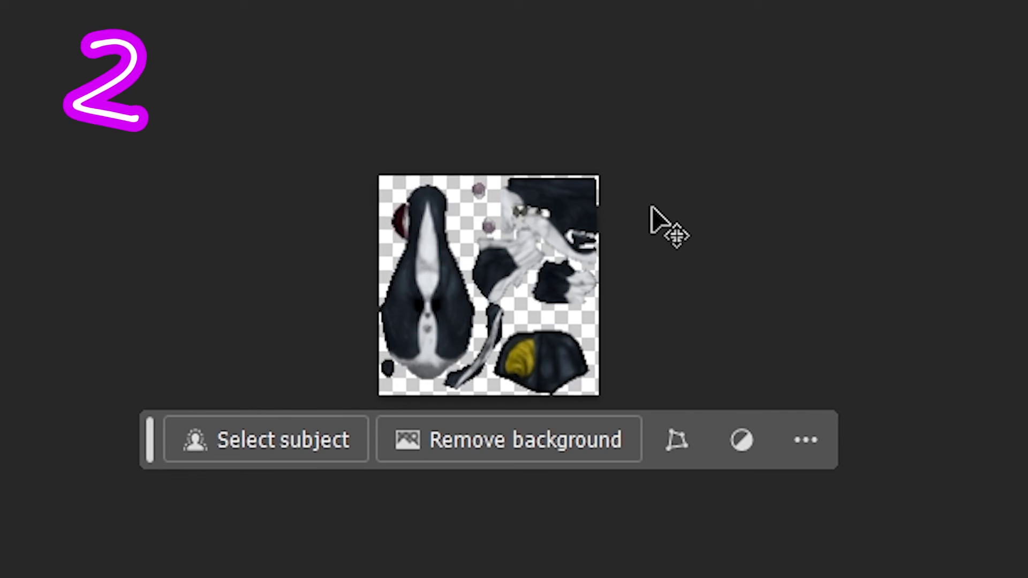
pyautogui.hotkey('ctrl', '+')
pyautogui.hotkey('ctrl', '+')
pyautogui.hotkey('ctrl', '+')
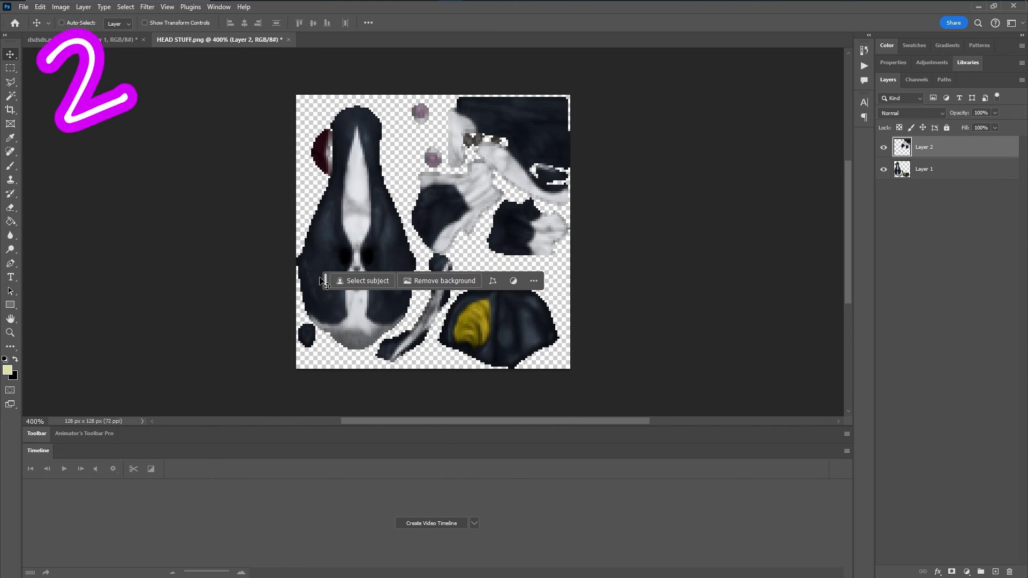